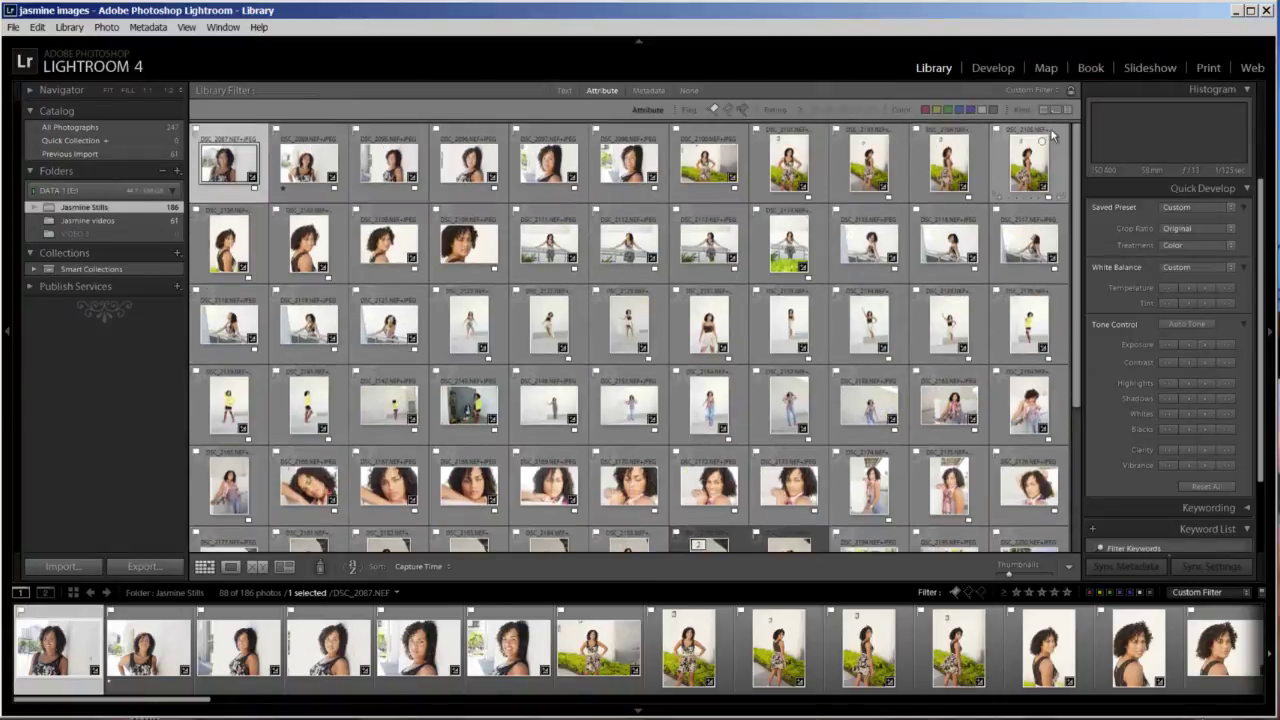
# Open the Jasmine videos folder and enlarge the grid thumbnails to five clips per row
pyautogui.click(160, 224)
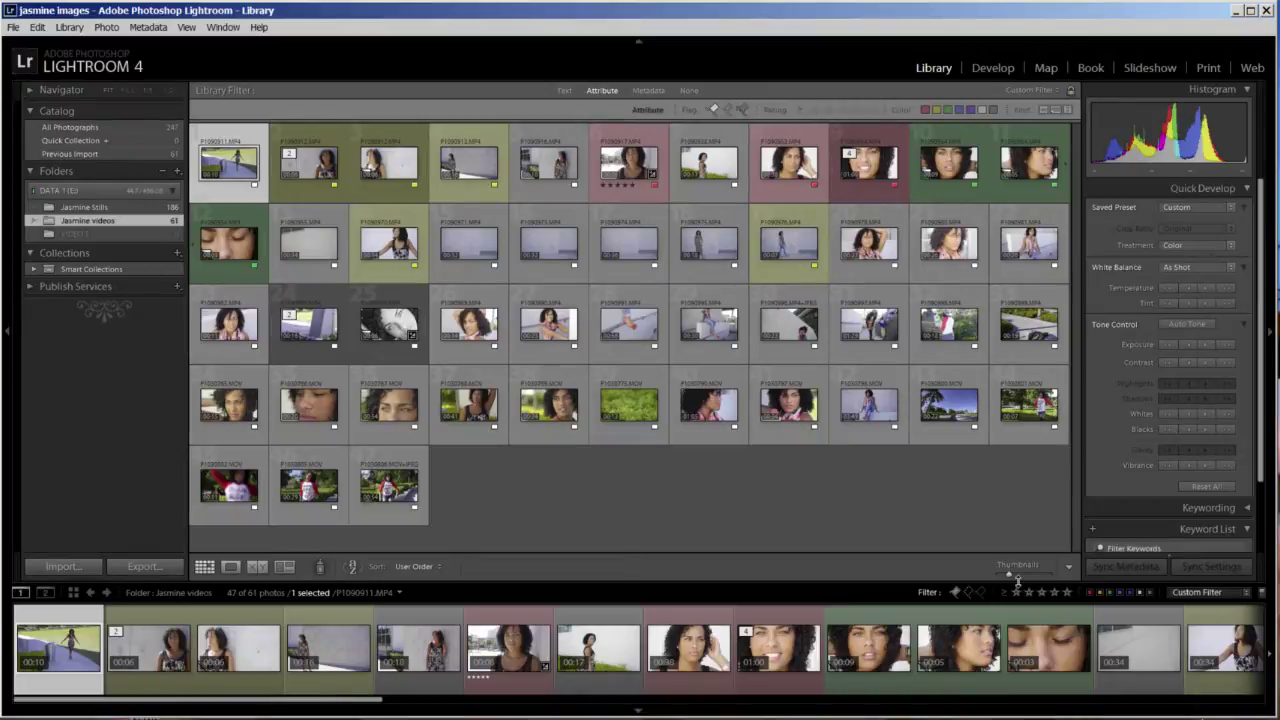
pyautogui.moveTo(1010, 578); pyautogui.dragTo(1028, 578)
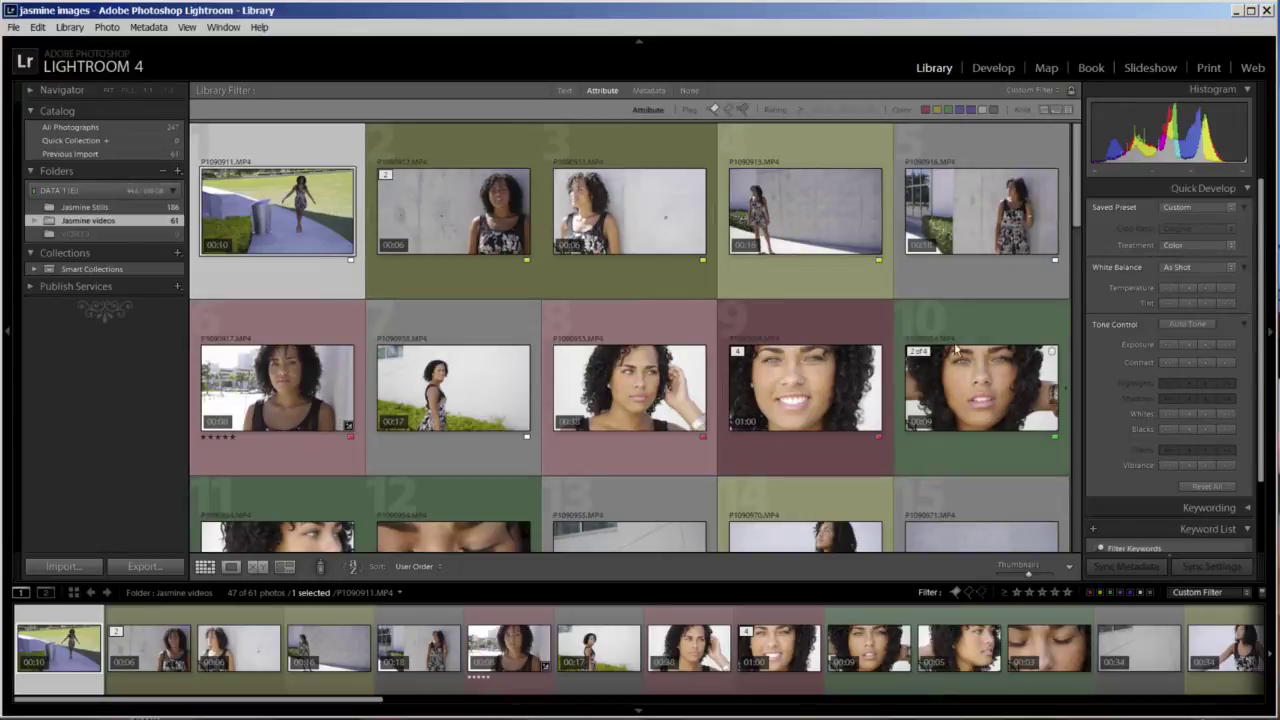
pyautogui.moveTo(1080, 214); pyautogui.dragTo(1078, 252)
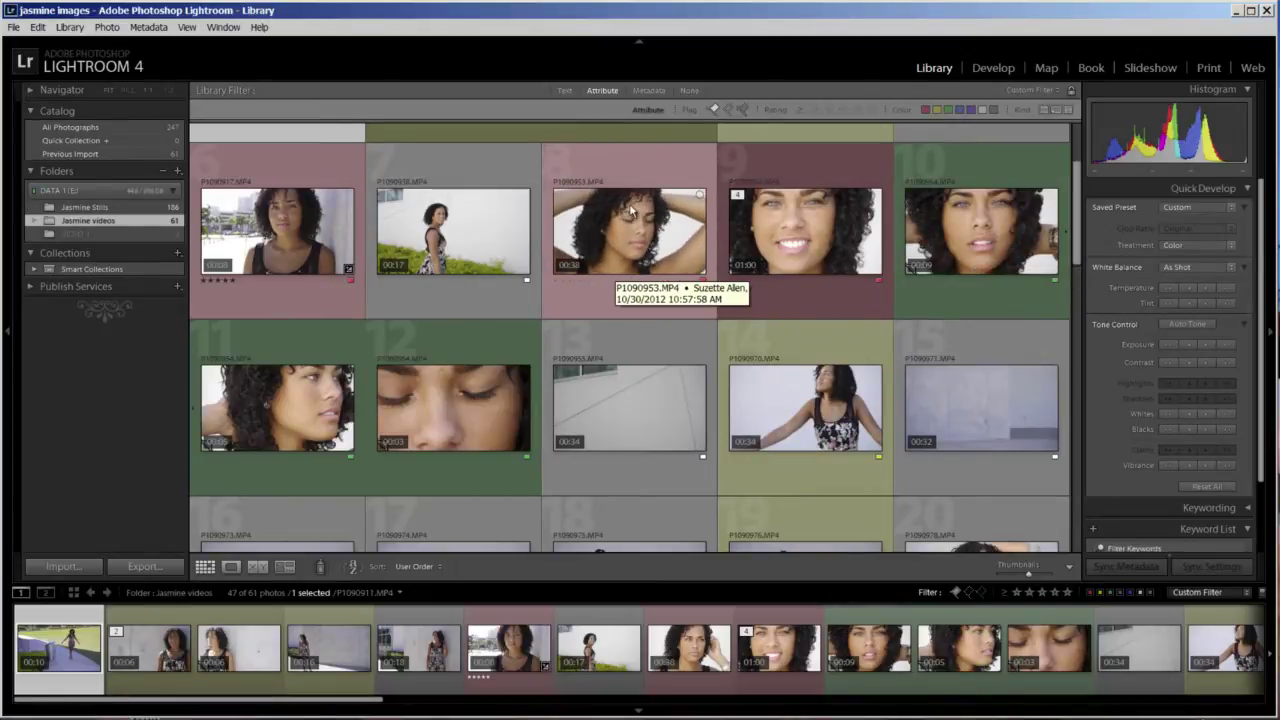
# Open the five-star clip P1090917.MP4 in Loupe view and play its first two seconds
pyautogui.click(277, 235)
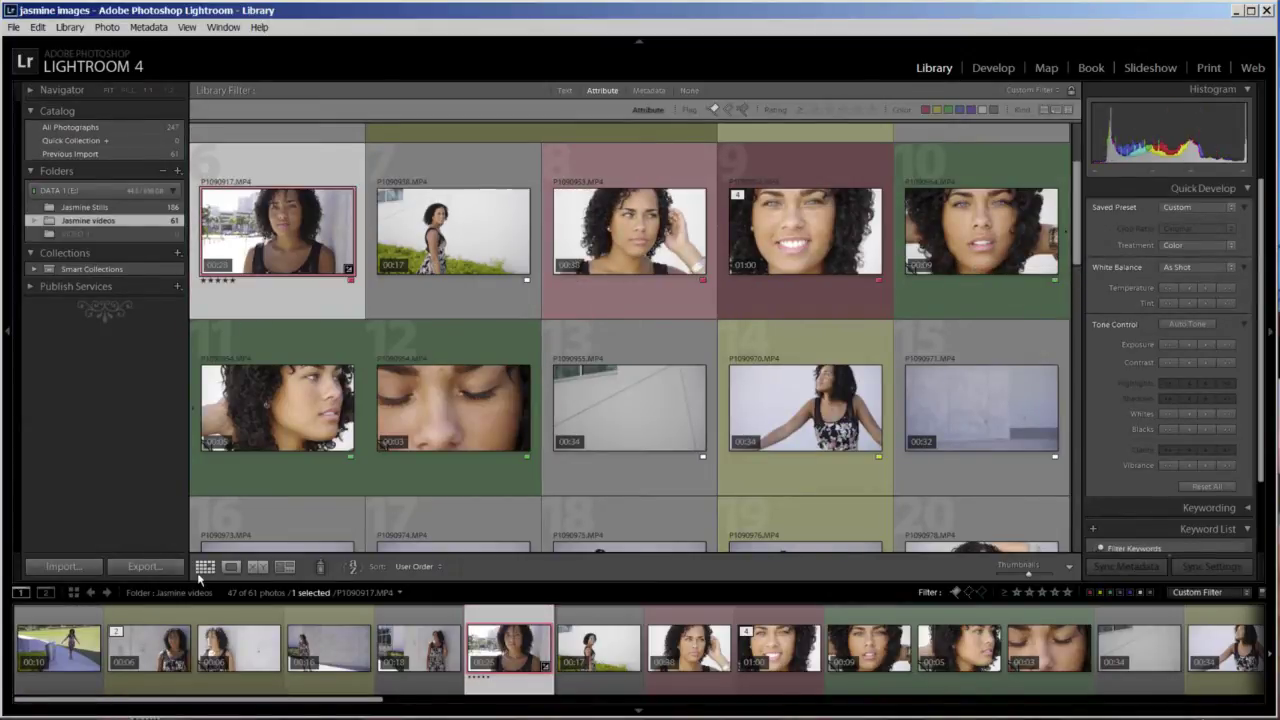
pyautogui.doubleClick(262, 244)
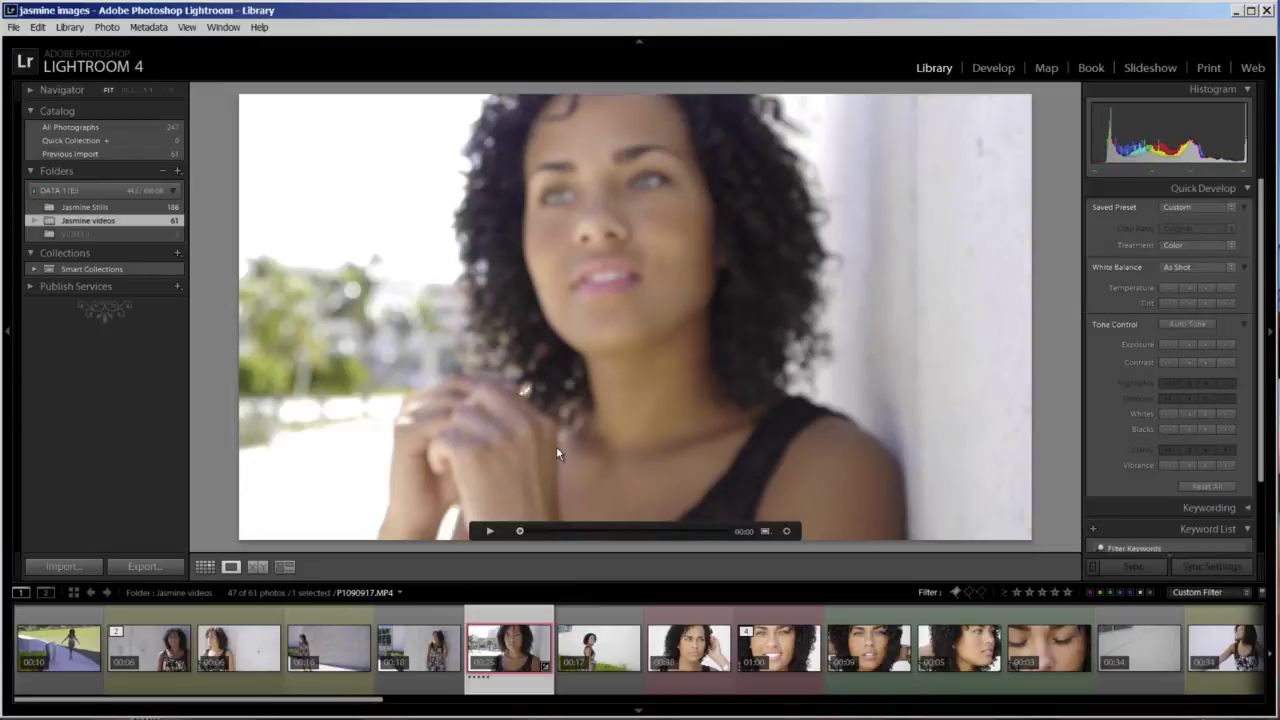
pyautogui.press('space')
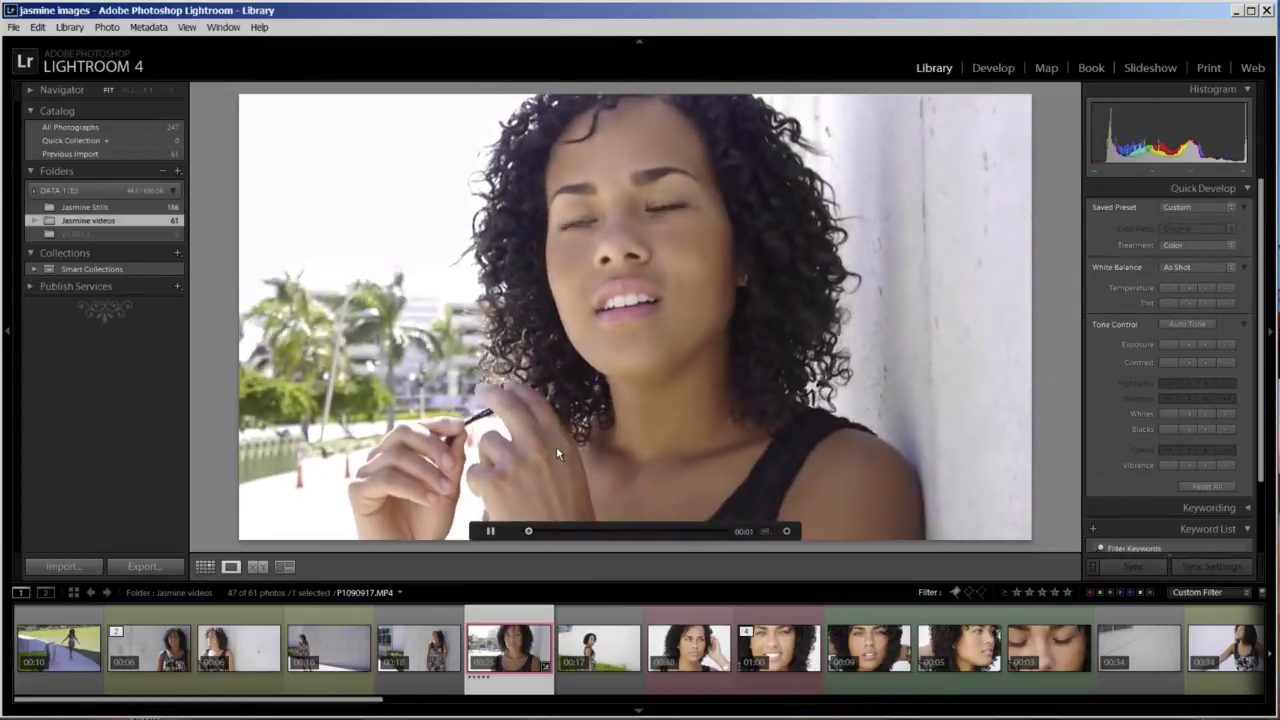
pyautogui.press('space')
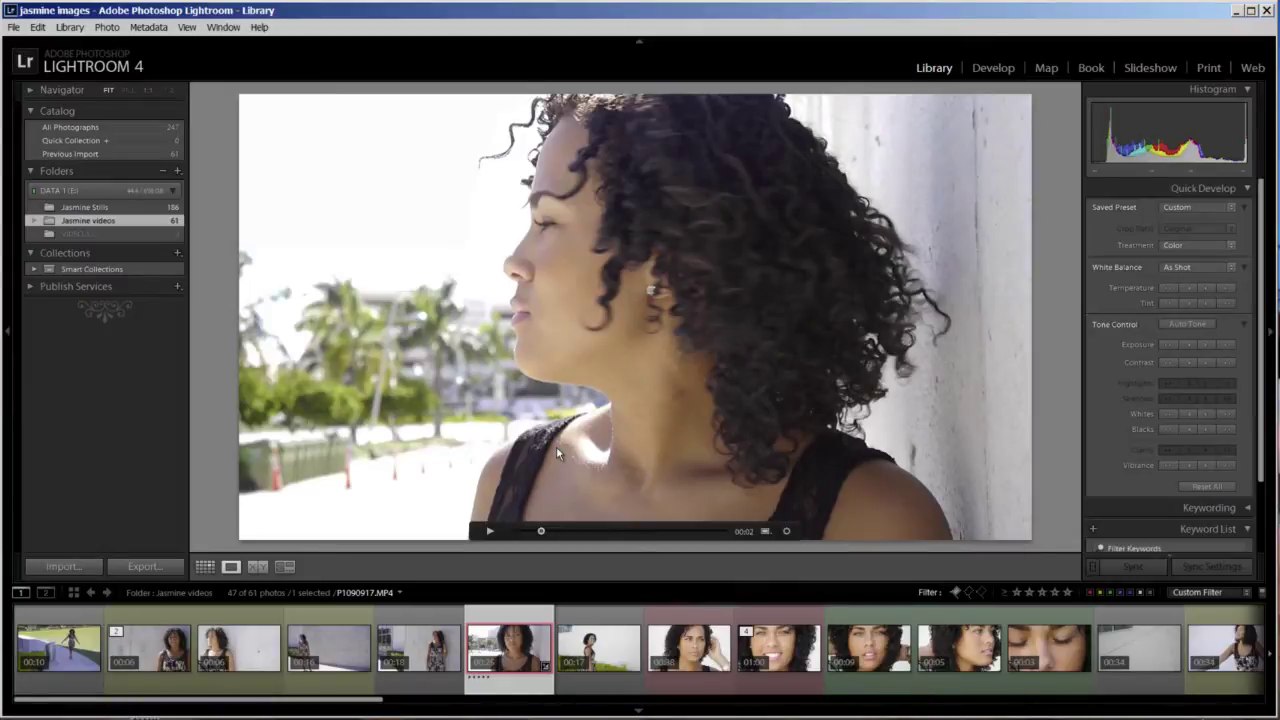
# Show the clip's trim strip, find the start of the wanted footage and trim the clip's start to 00:13
pyautogui.click(787, 533)
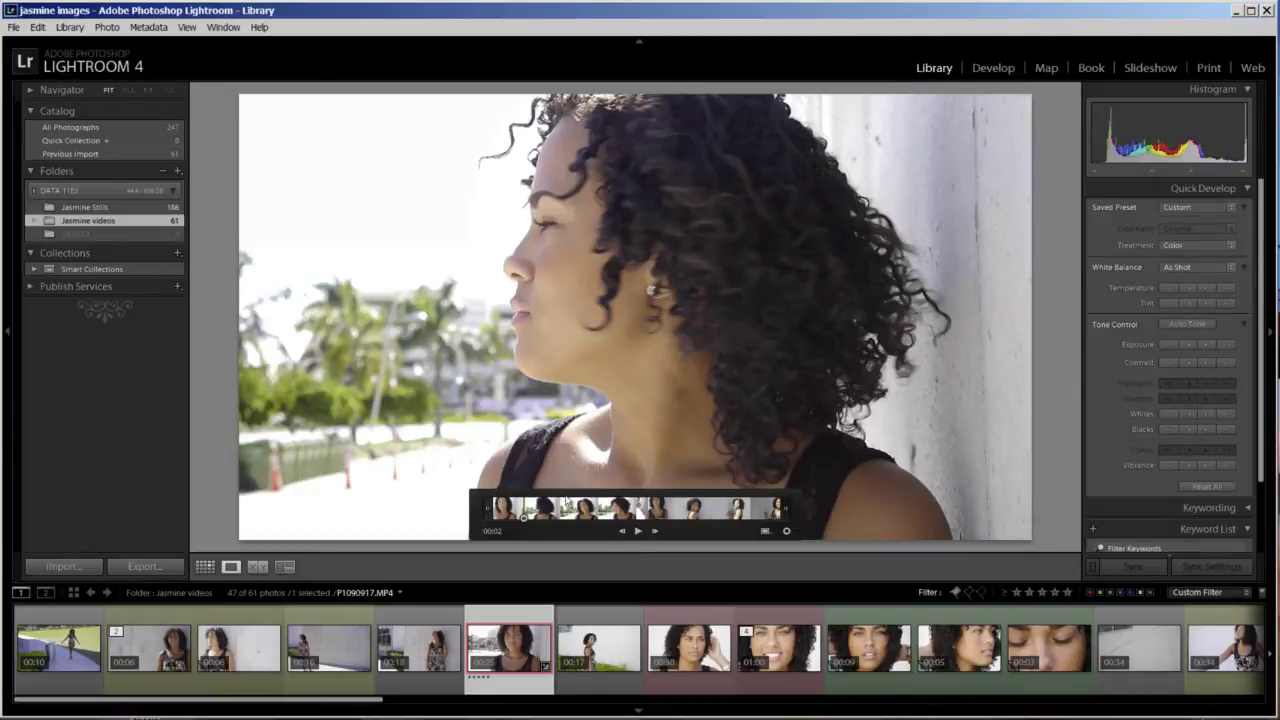
pyautogui.moveTo(521, 522); pyautogui.dragTo(642, 537)
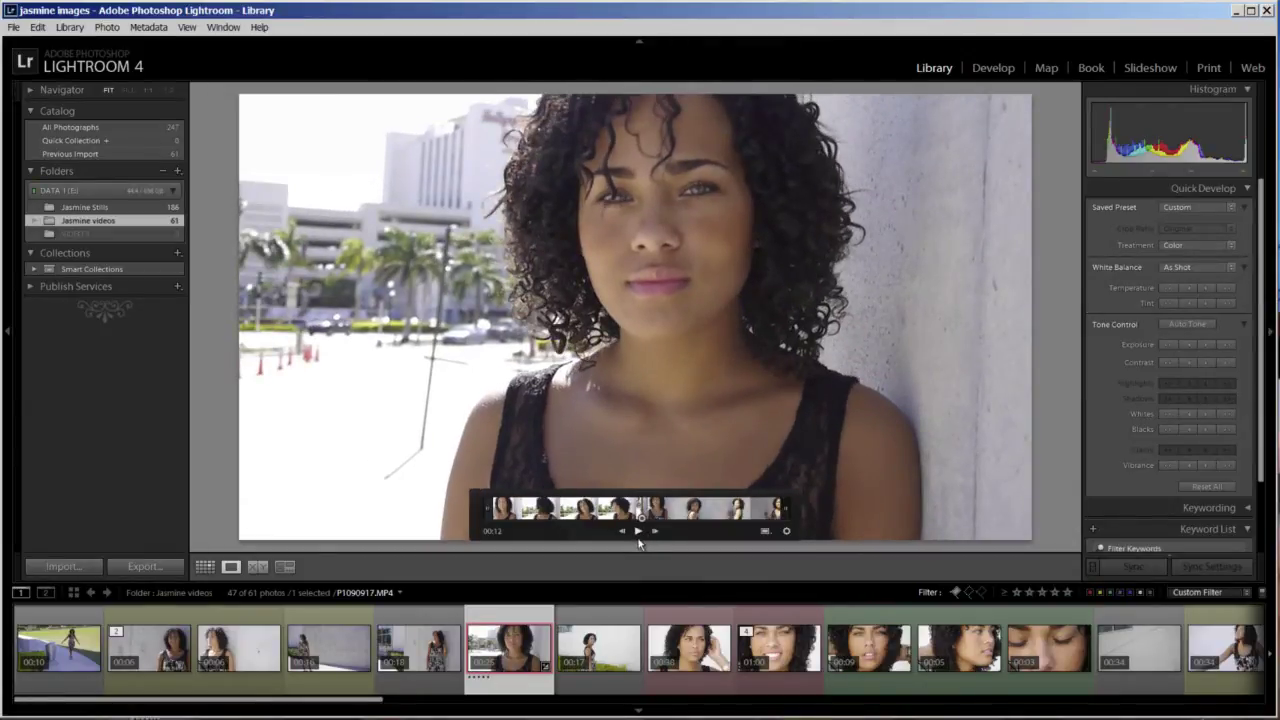
pyautogui.click(639, 531)
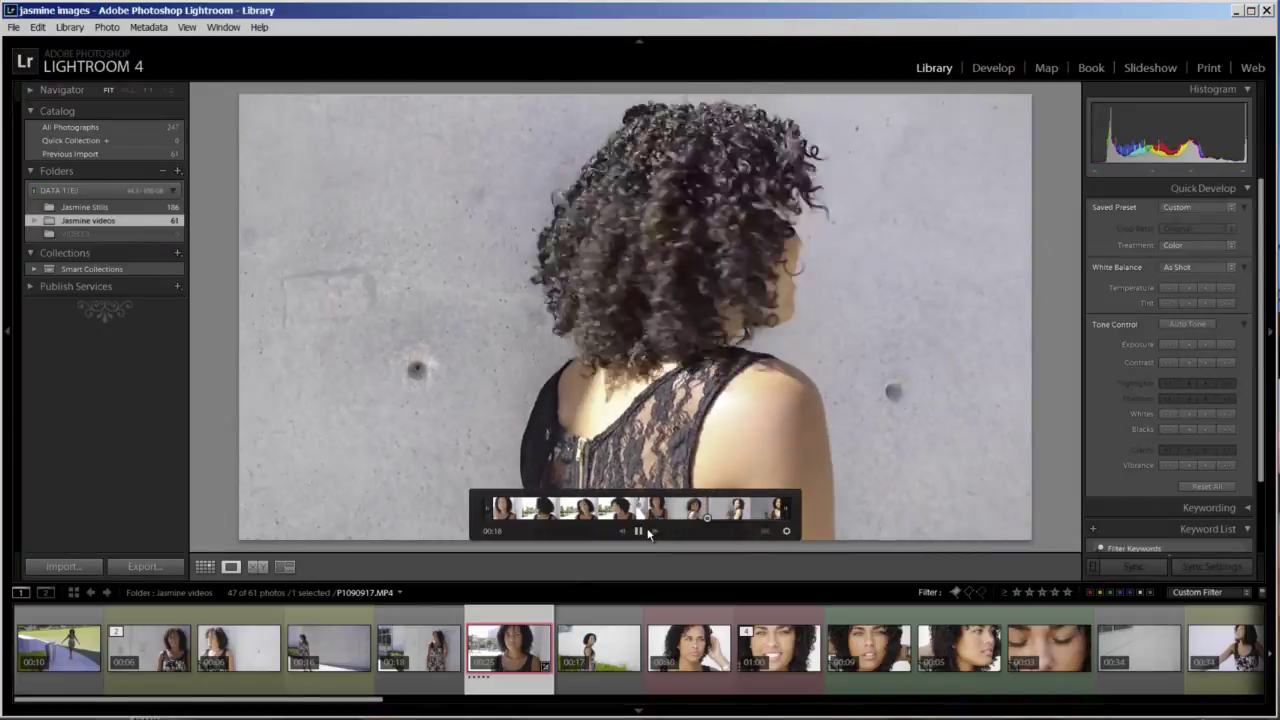
pyautogui.click(647, 531)
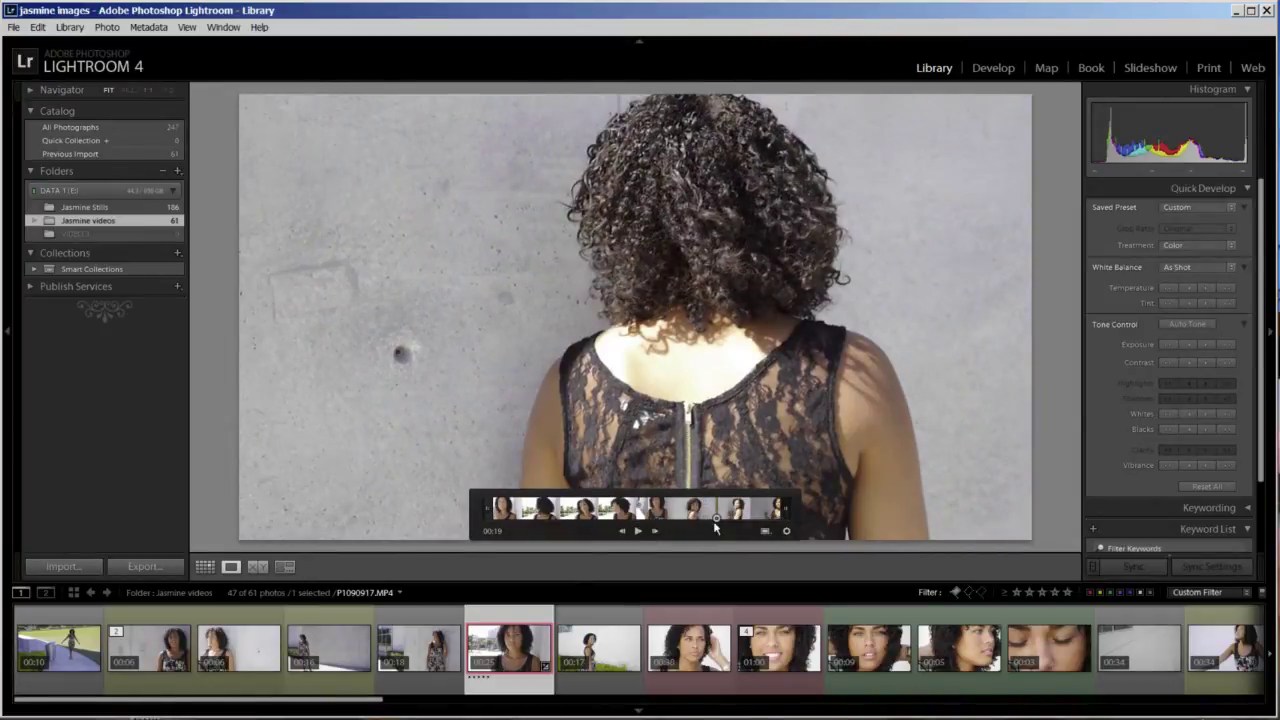
pyautogui.moveTo(712, 519); pyautogui.dragTo(632, 528)
pyautogui.click(634, 530)
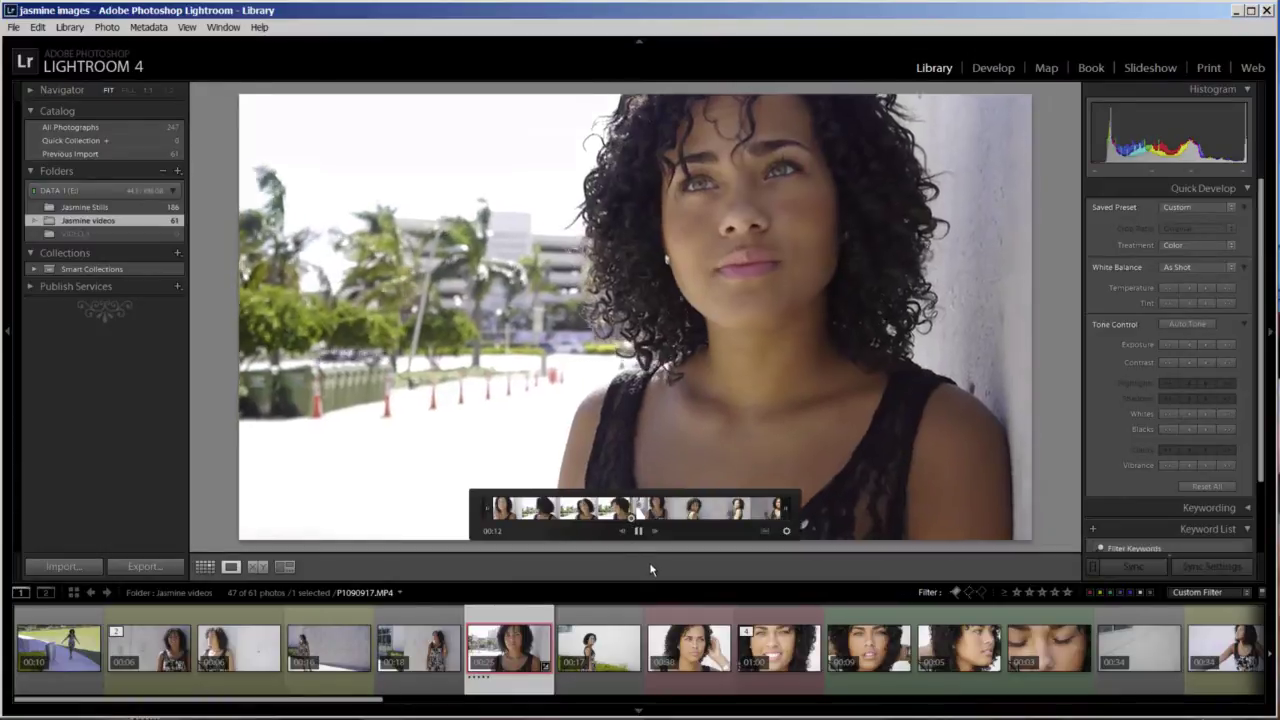
pyautogui.press('space')
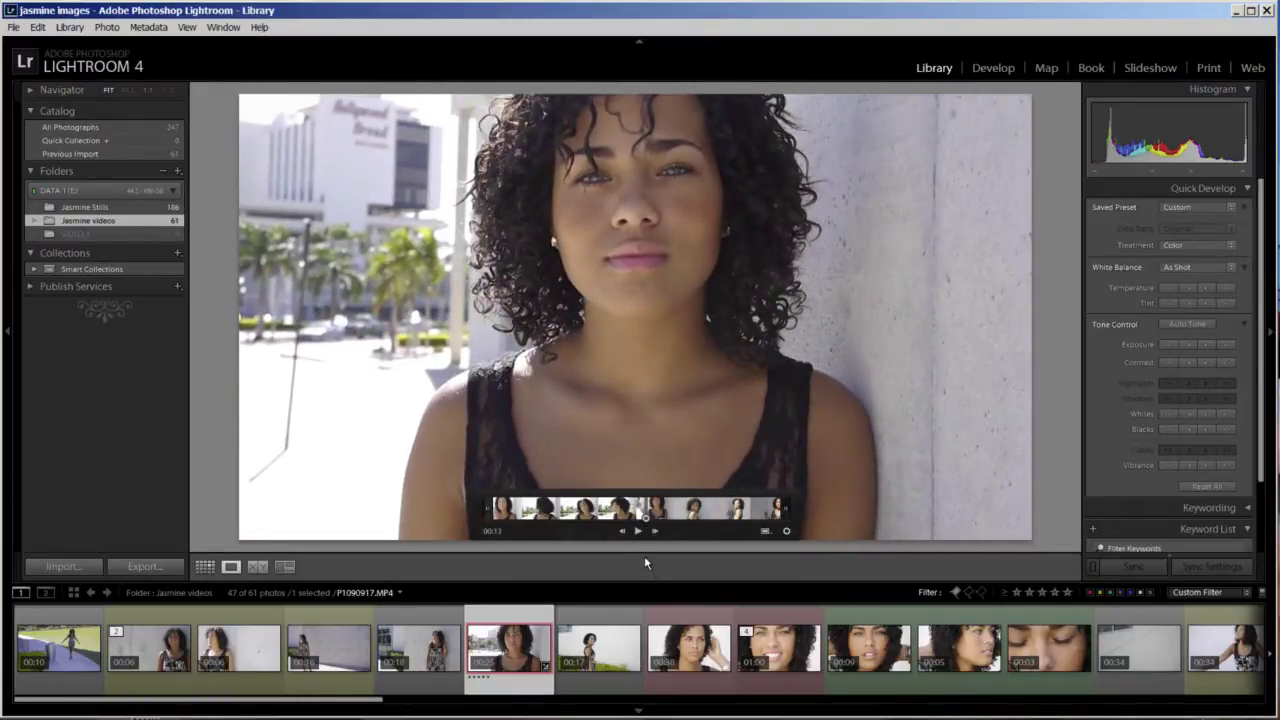
pyautogui.moveTo(323, 450); pyautogui.dragTo(640, 470)
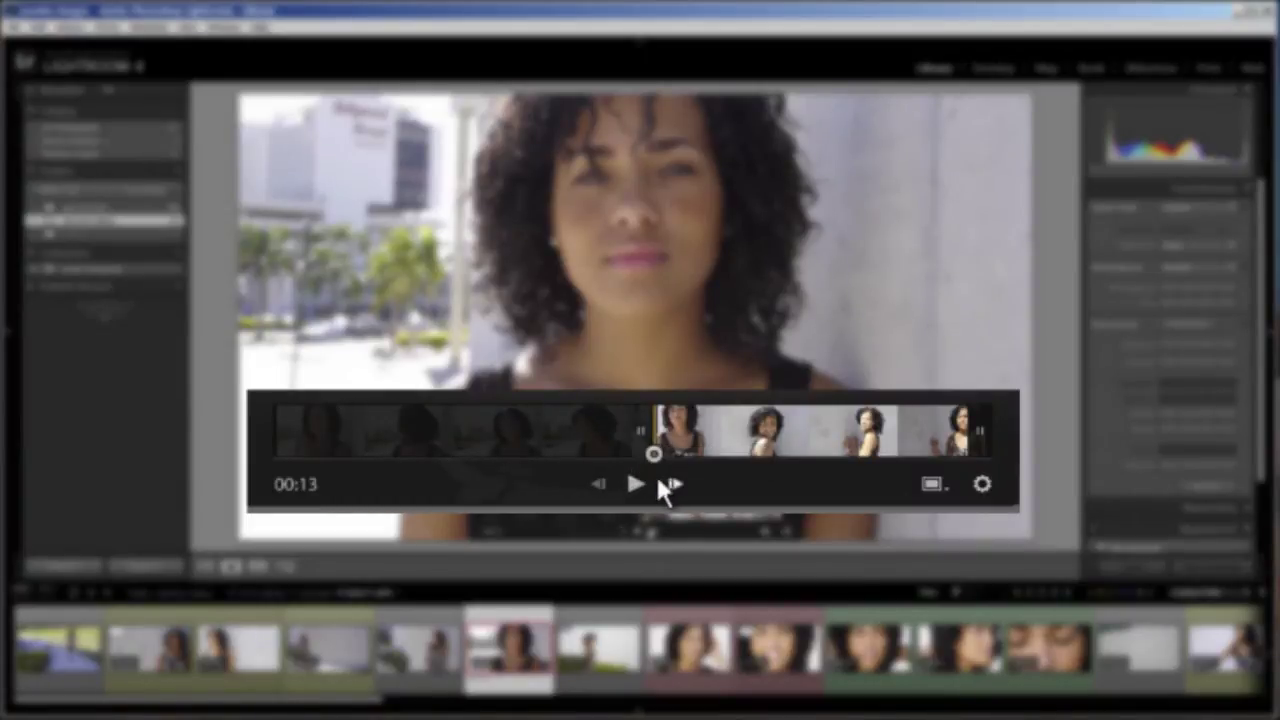
# Play the remaining footage, place the playhead at 00:20 and trim the clip's end to that frame
pyautogui.click(638, 484)
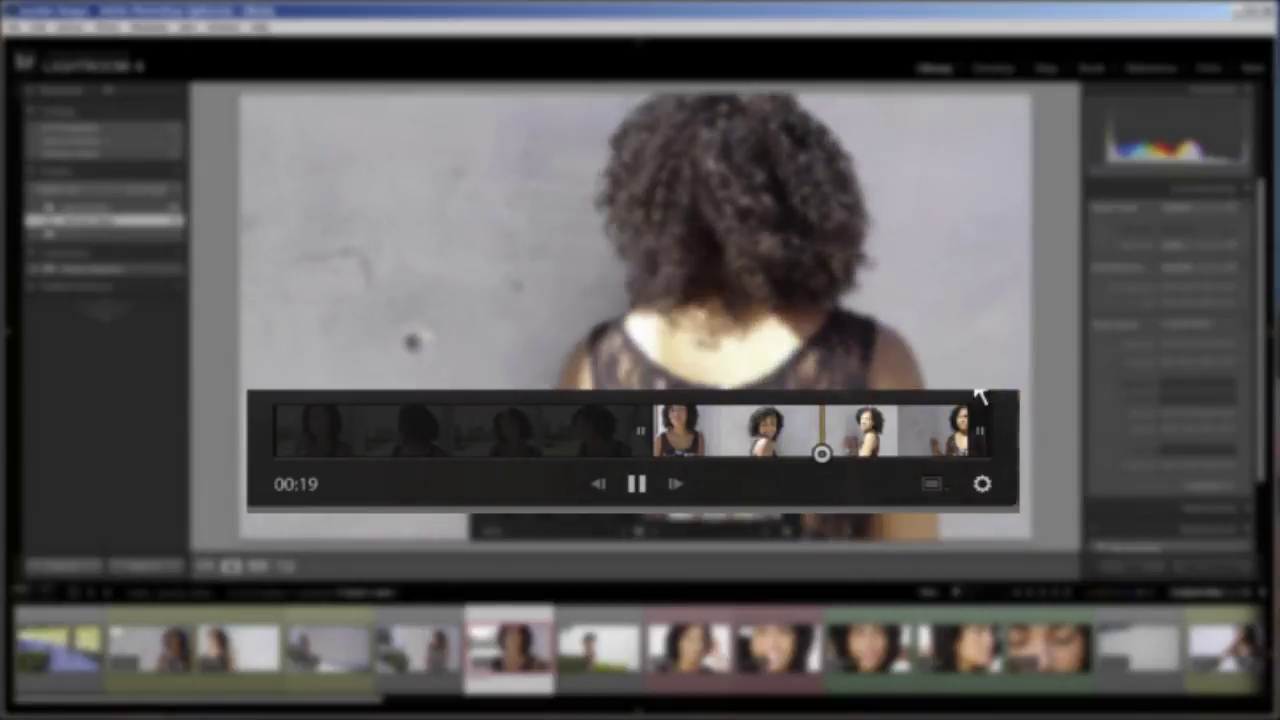
pyautogui.press('space')
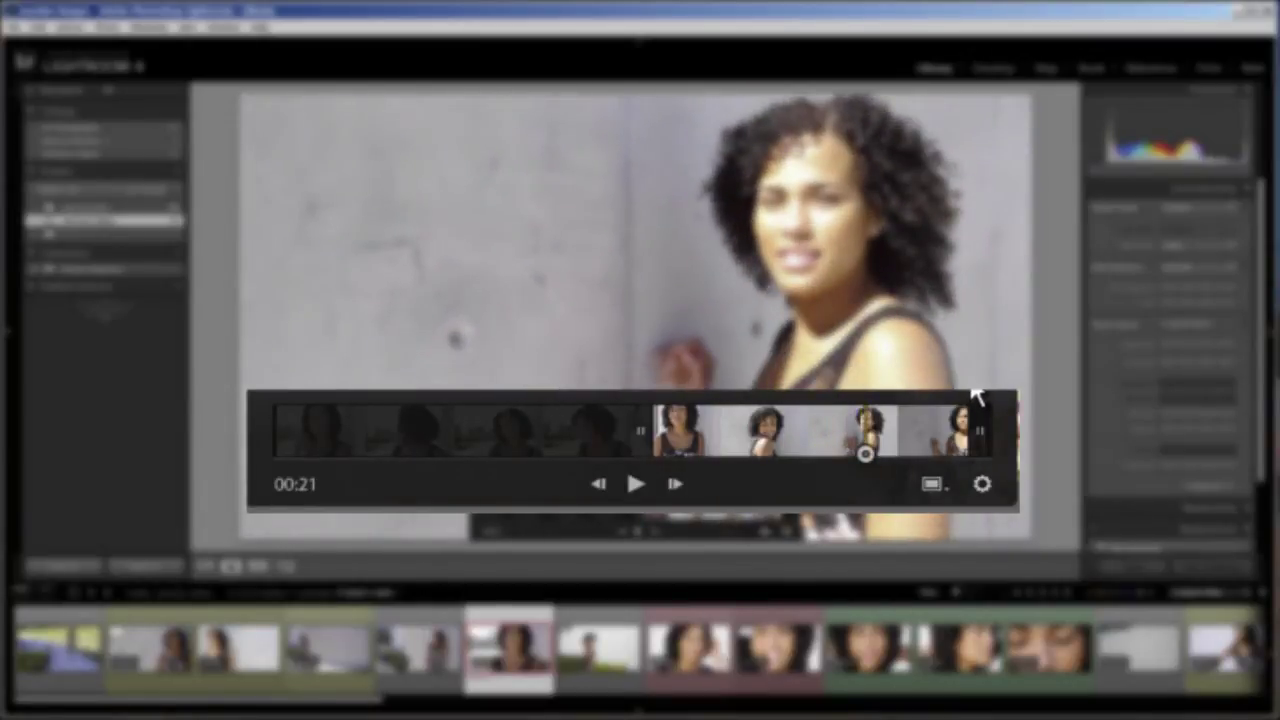
pyautogui.click(859, 448)
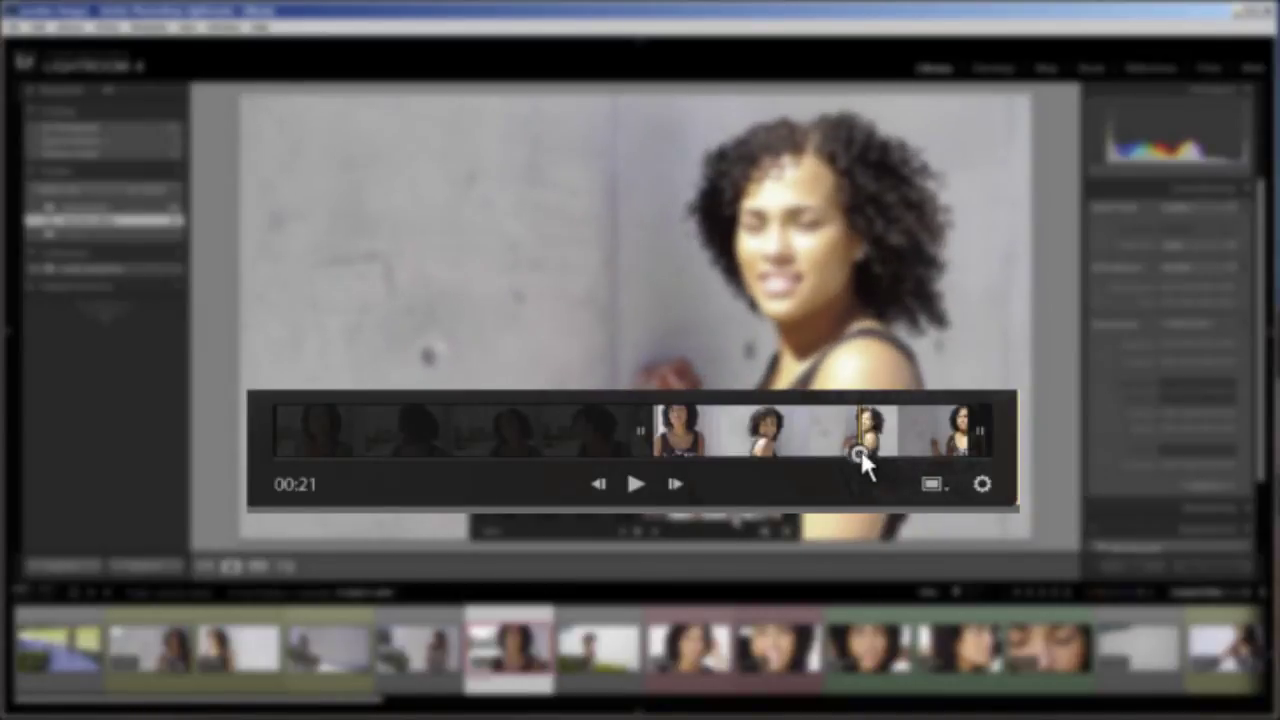
pyautogui.moveTo(859, 451); pyautogui.dragTo(856, 451)
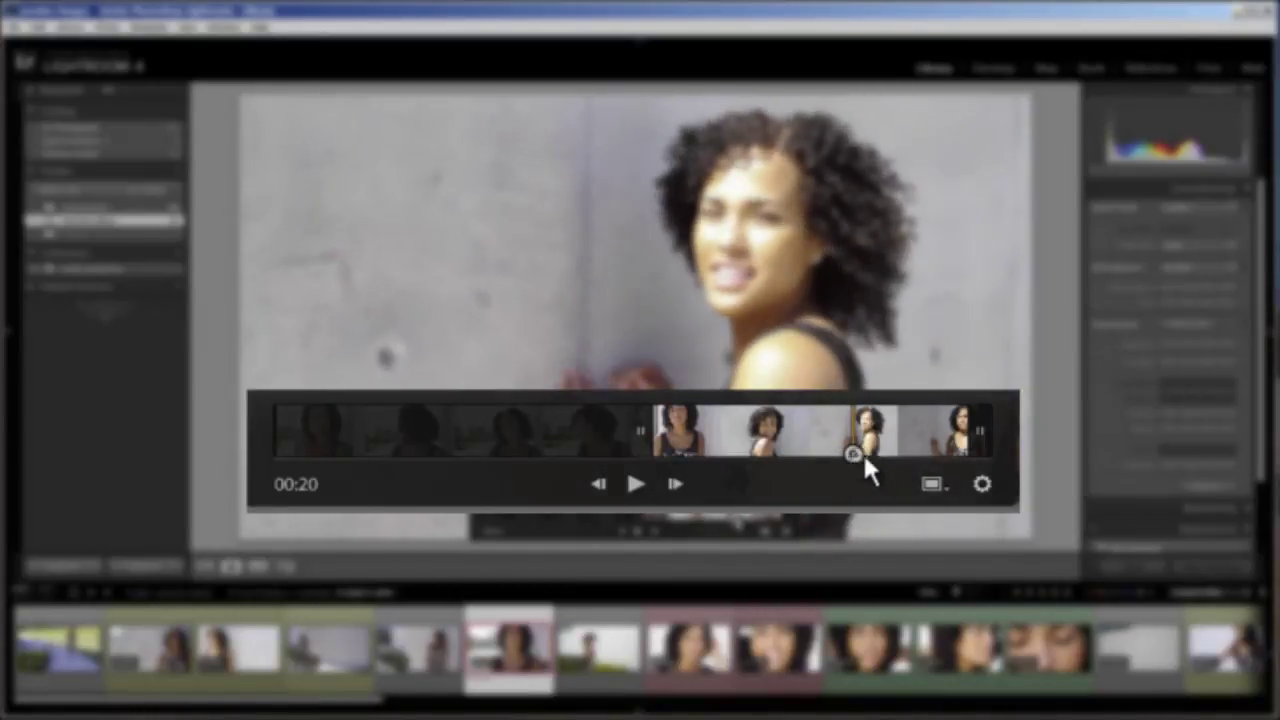
pyautogui.moveTo(967, 431); pyautogui.dragTo(858, 438)
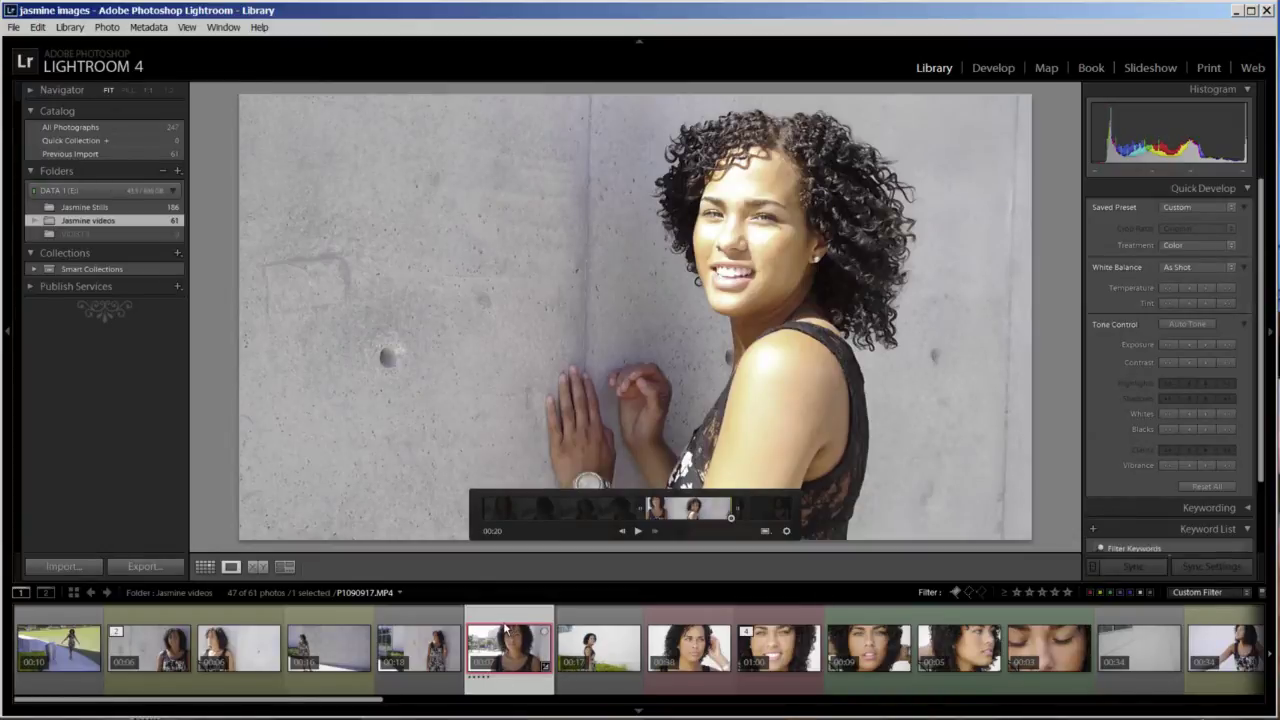
# Assign the Green color label to the trimmed clip and check it among the color label options
pyautogui.press('8')
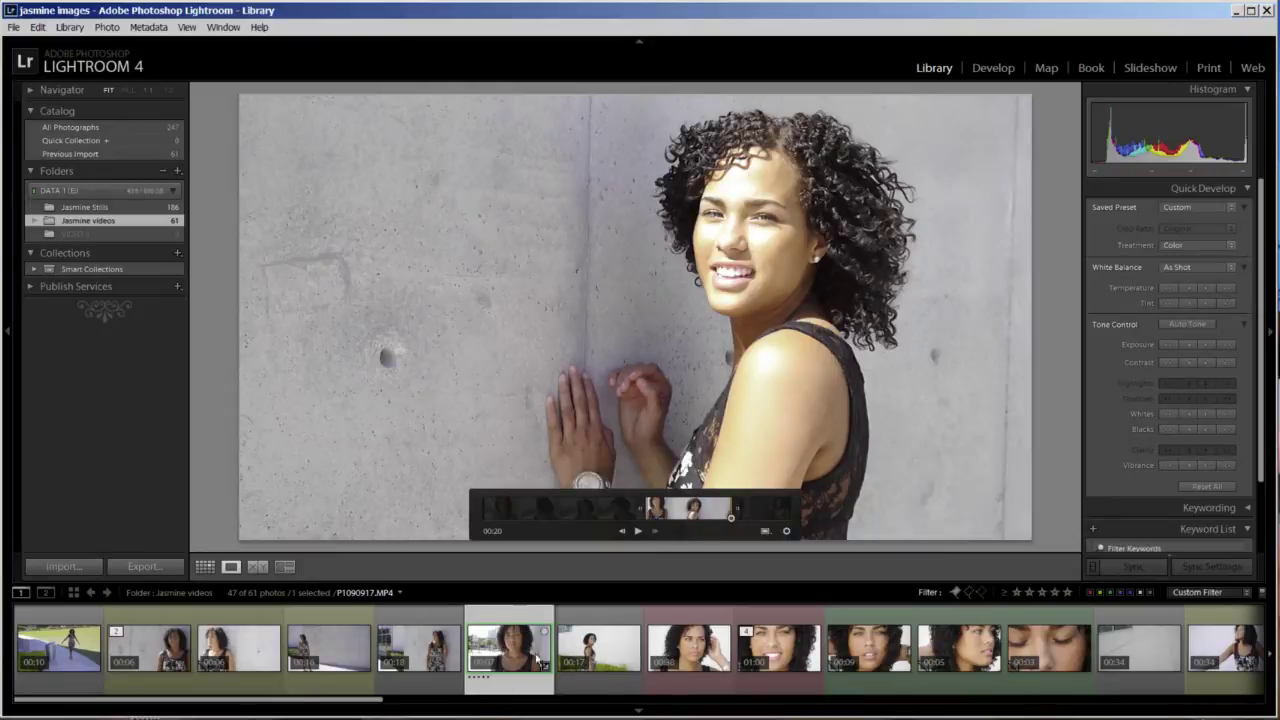
pyautogui.click(107, 27)
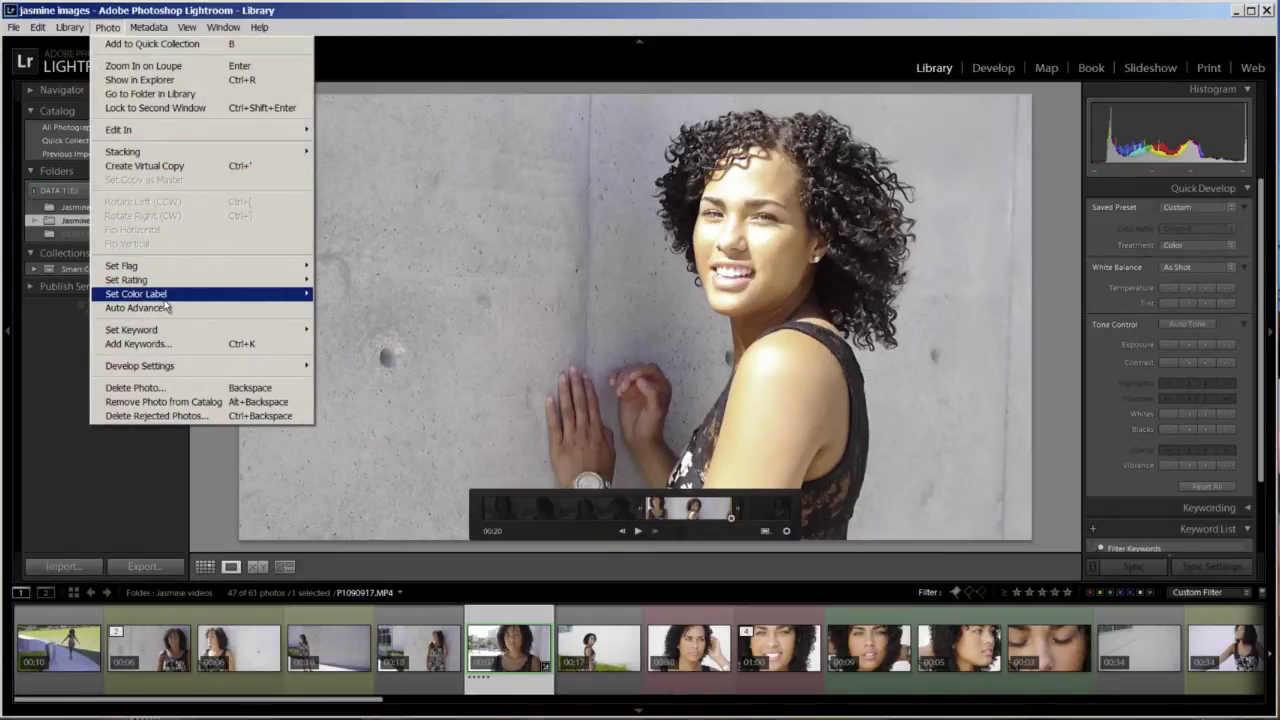
pyautogui.moveTo(166, 296)
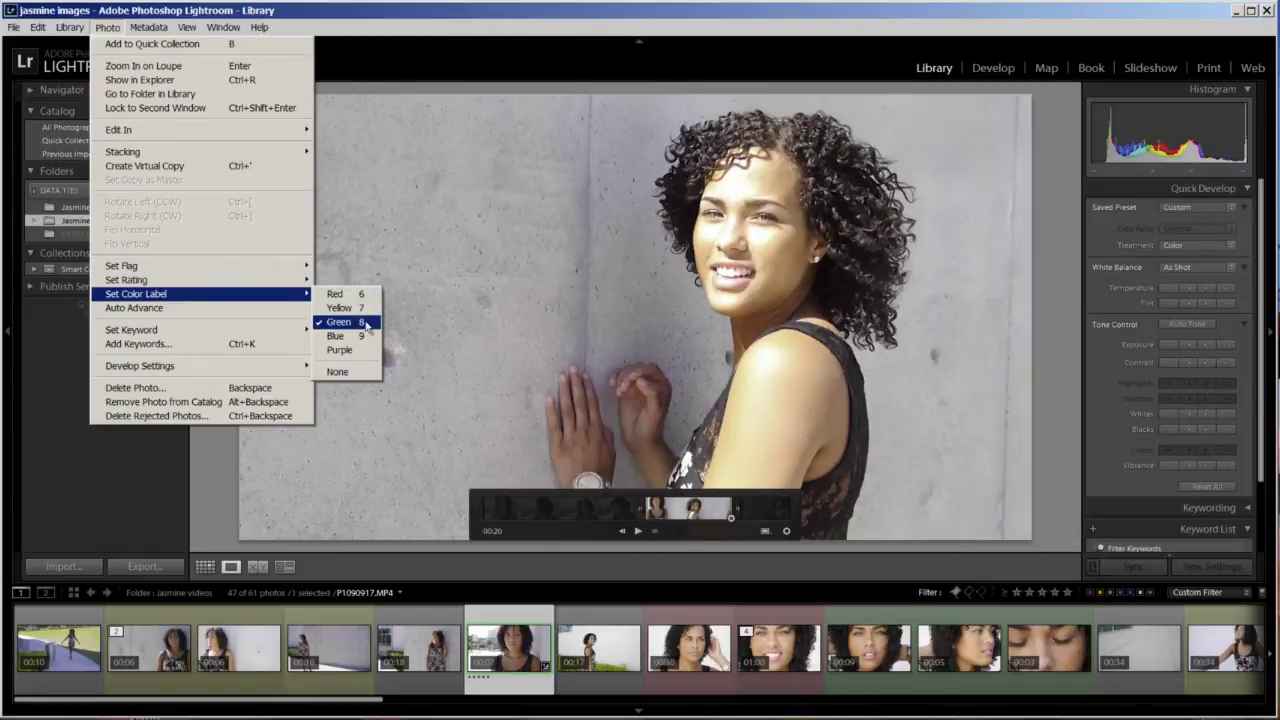
pyautogui.click(534, 58)
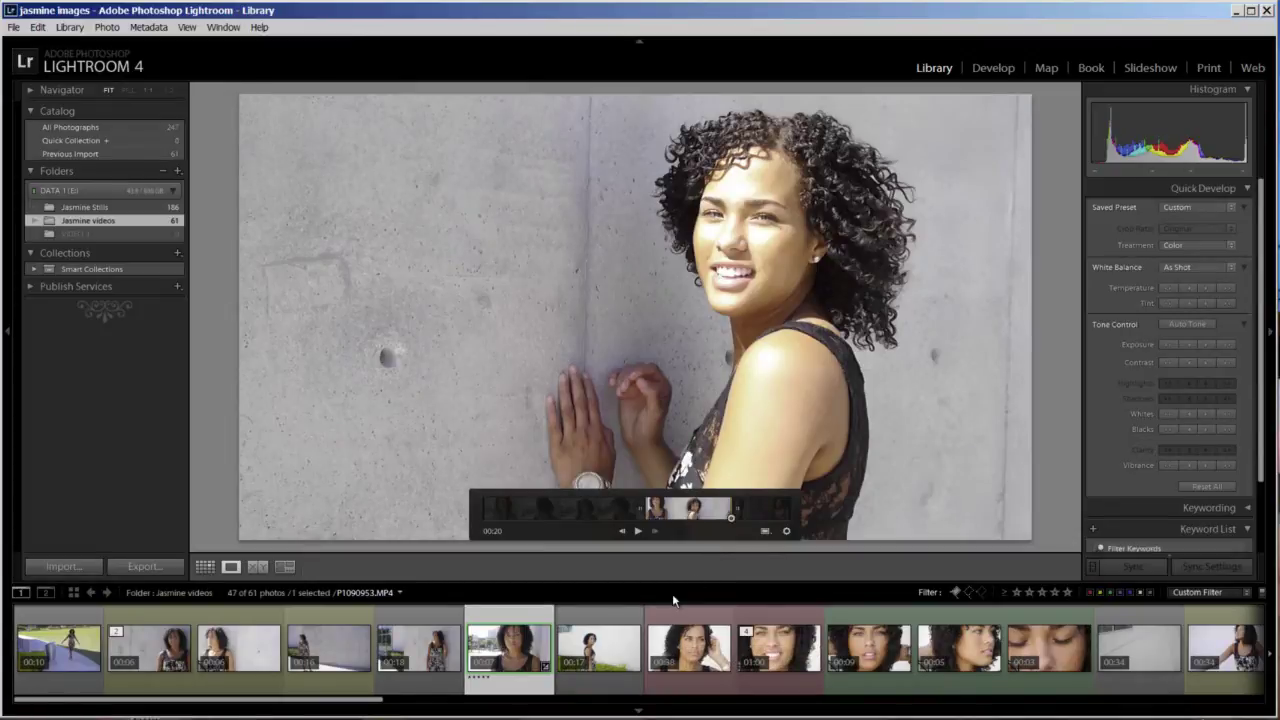
# Open clip P1090953.MP4 with its trim strip shown and scrub through its footage to 00:34 and back to the start
pyautogui.click(697, 648)
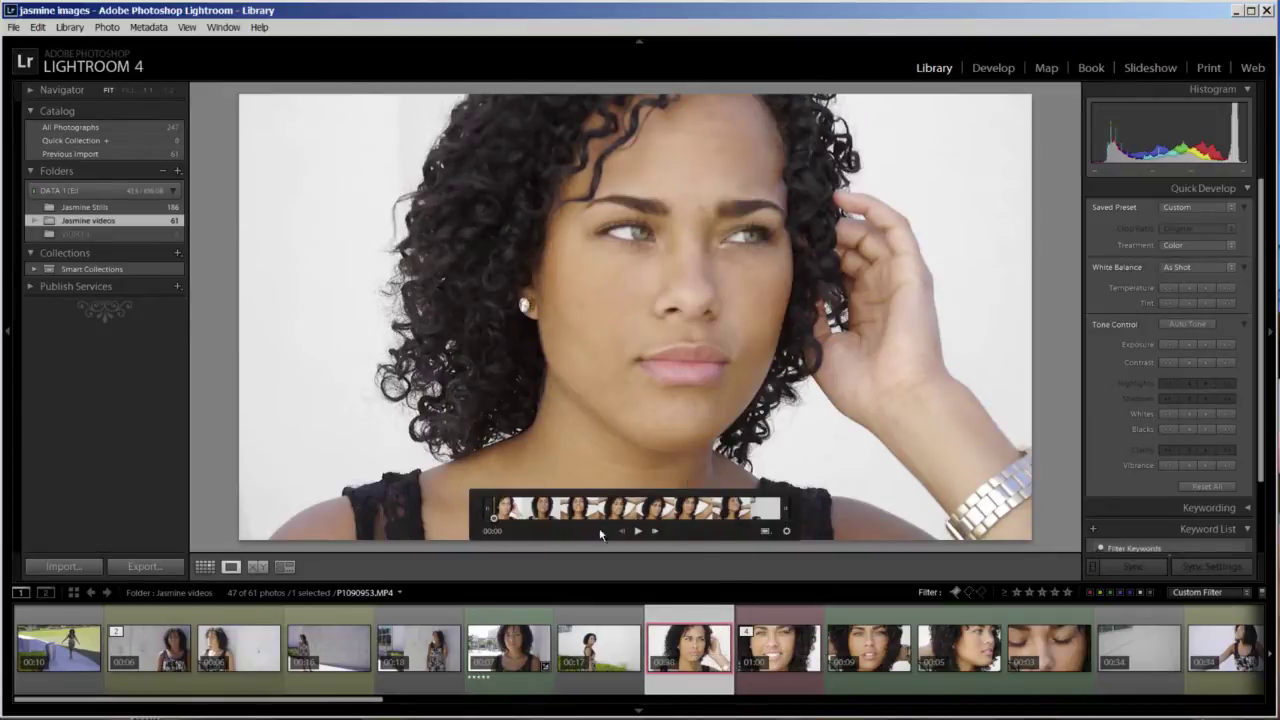
pyautogui.click(786, 531)
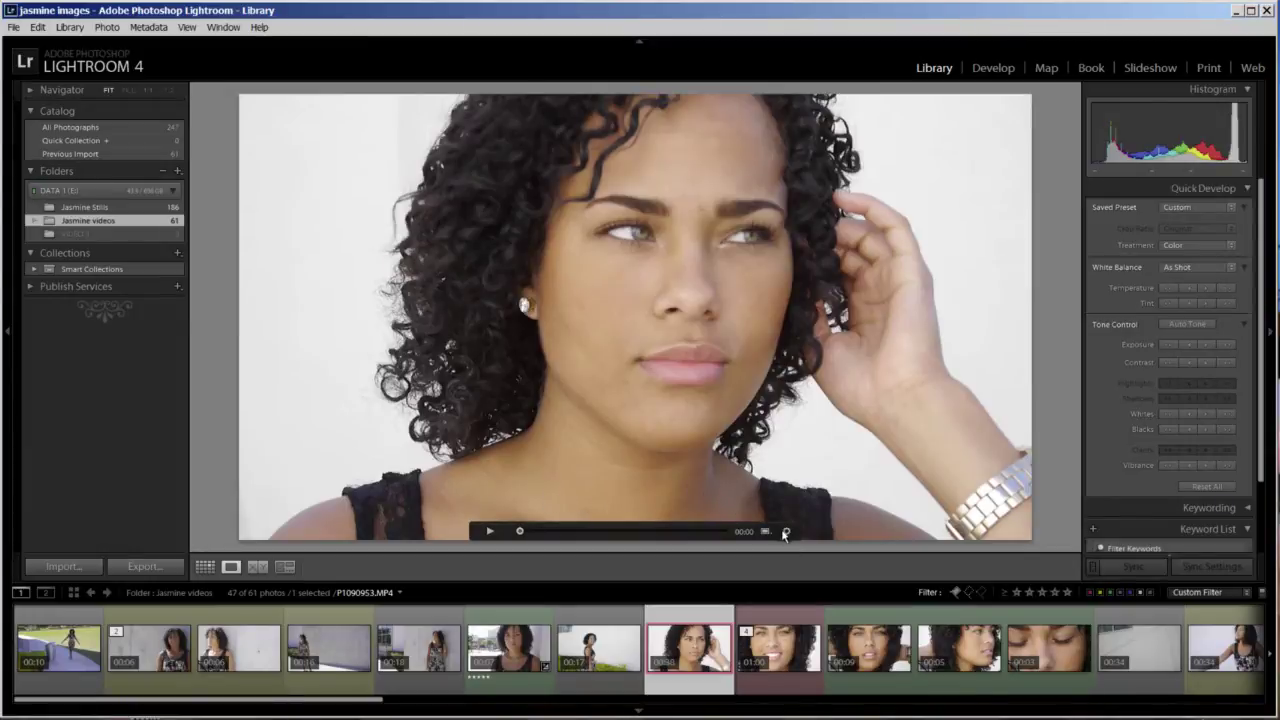
pyautogui.click(786, 531)
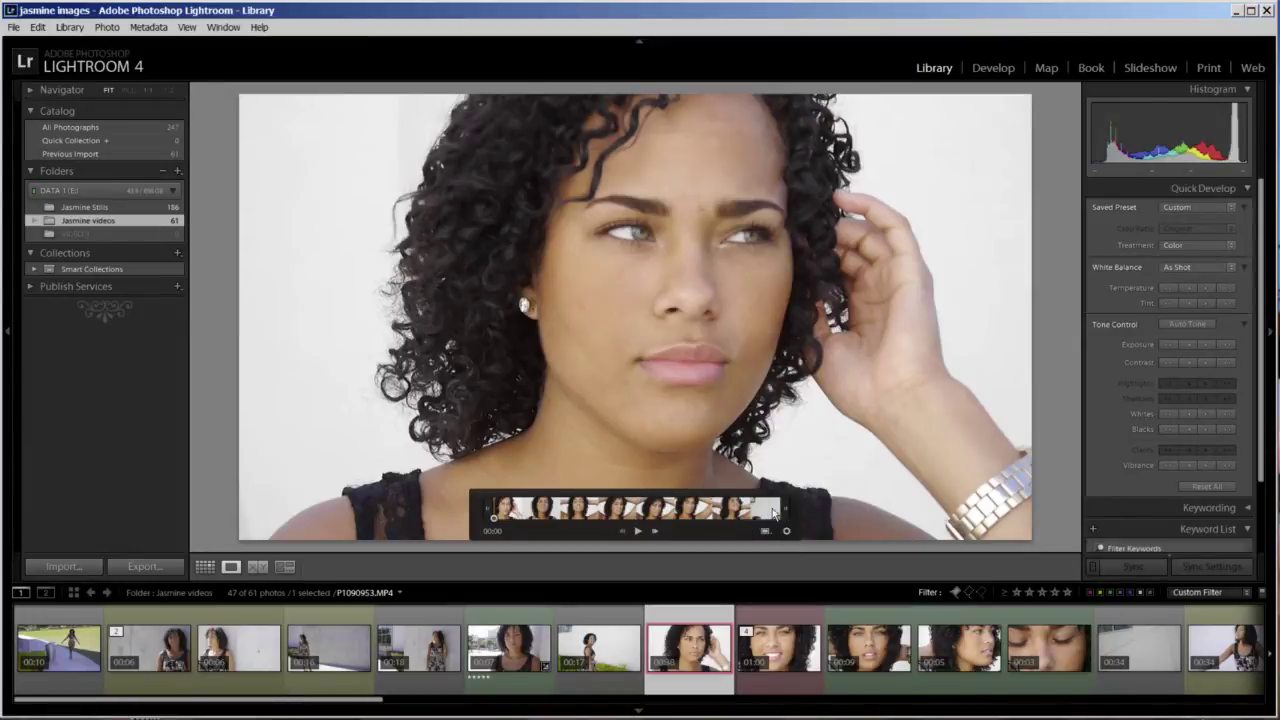
pyautogui.moveTo(522, 528); pyautogui.dragTo(752, 553)
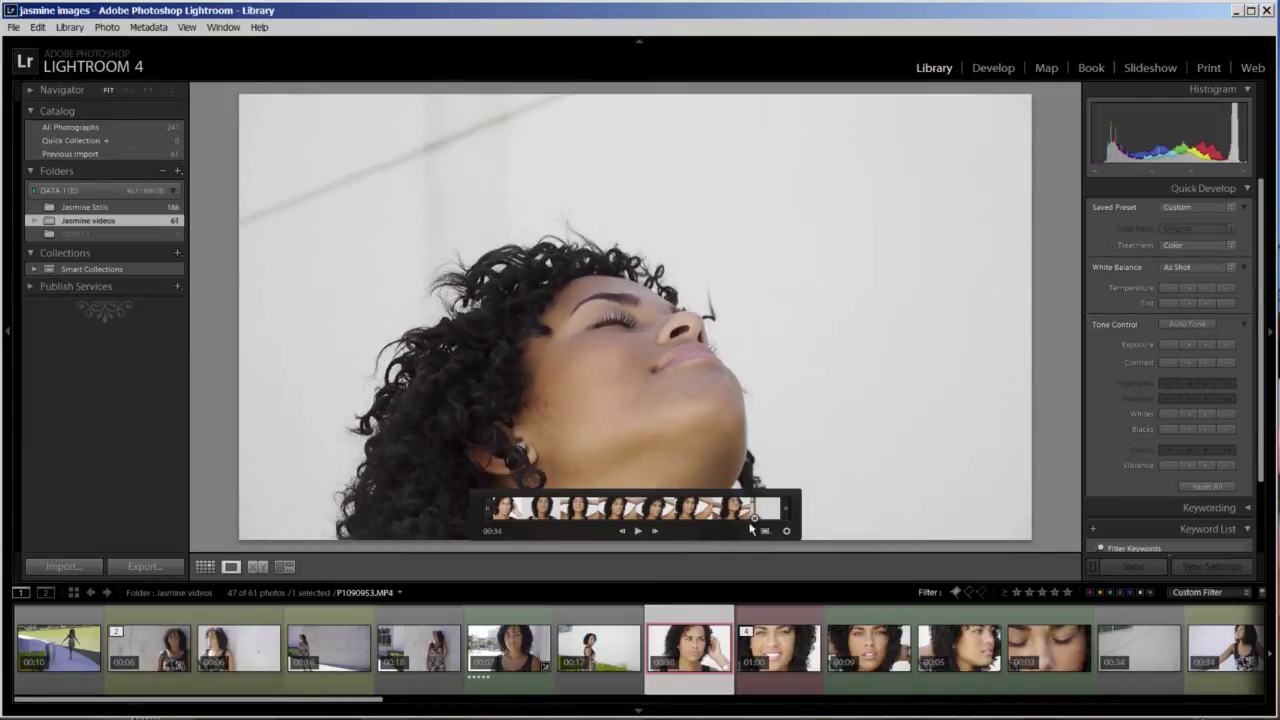
pyautogui.moveTo(756, 520); pyautogui.dragTo(487, 523)
# Play the clip's opening, trim its start to the first second and trim its end to 00:06
pyautogui.press('space')
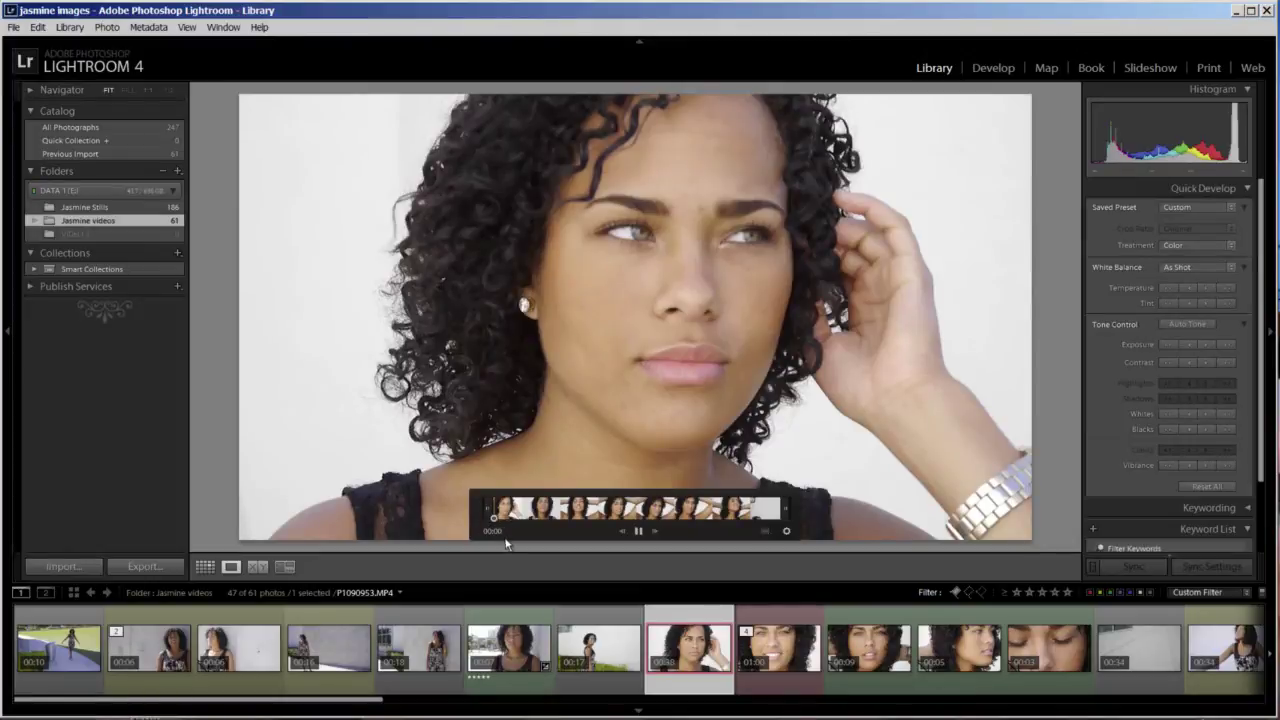
pyautogui.press('space')
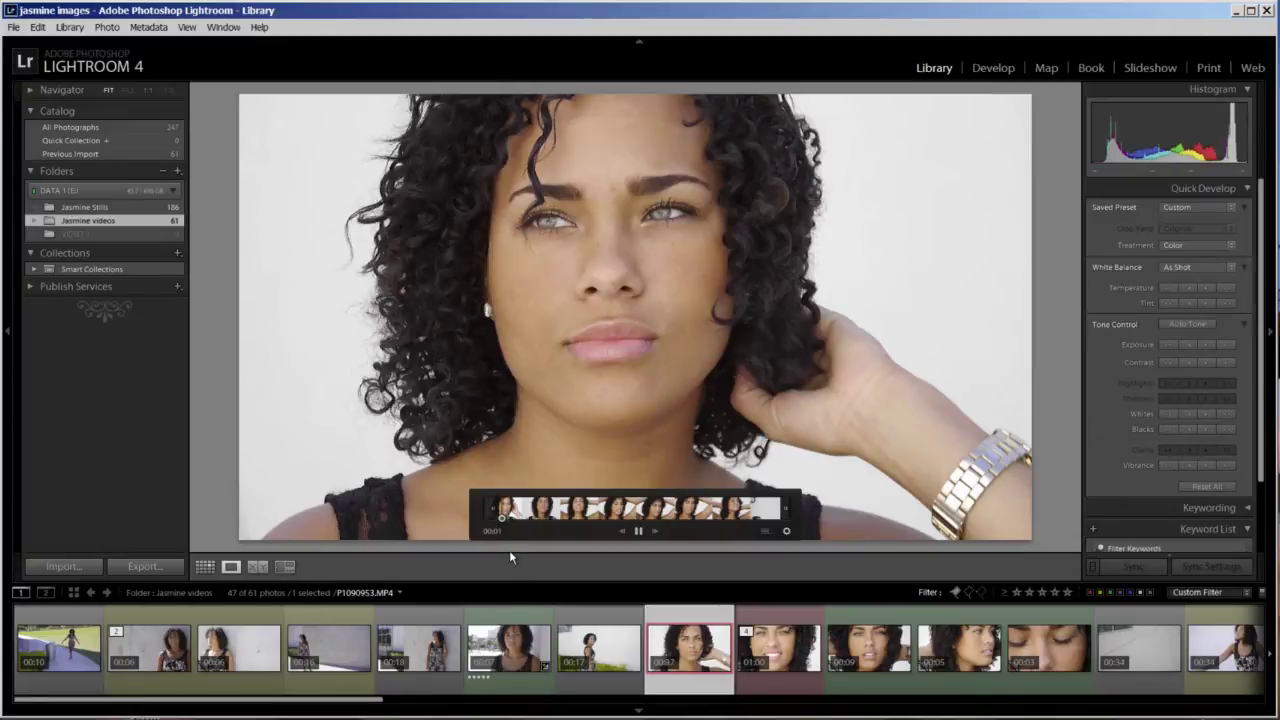
pyautogui.press('space')
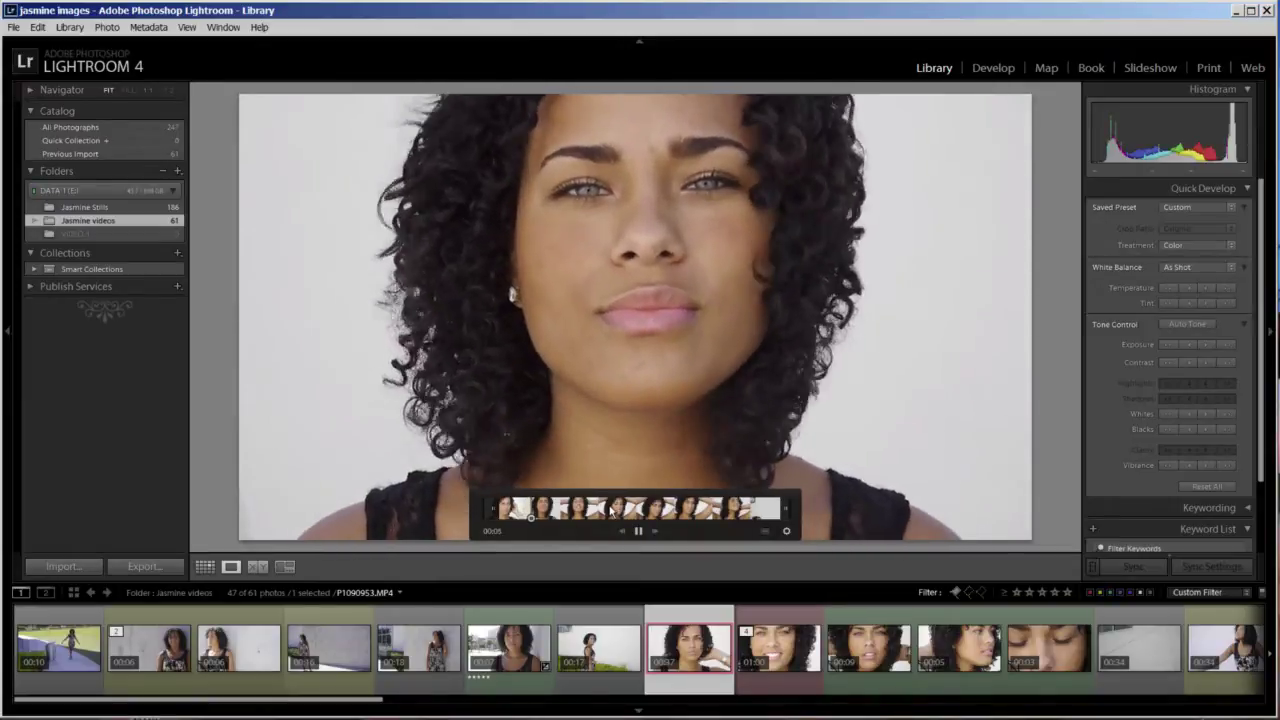
pyautogui.press('space')
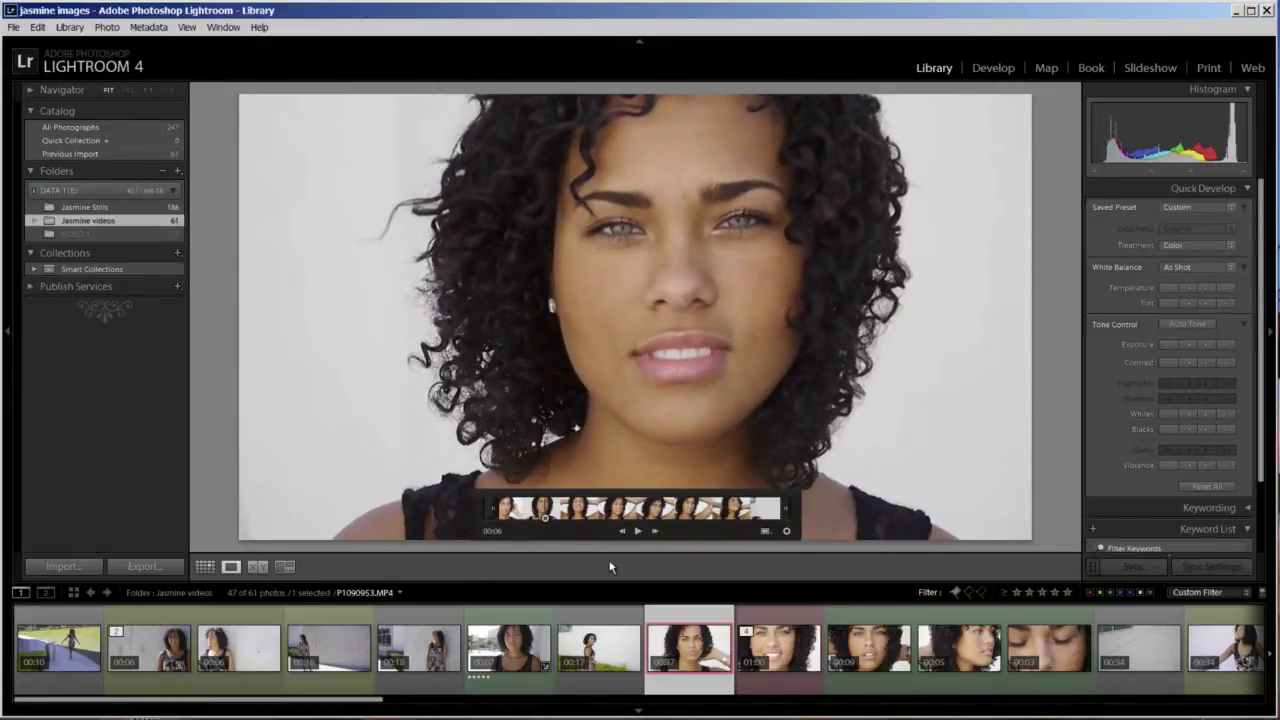
pyautogui.moveTo(782, 516); pyautogui.dragTo(545, 516)
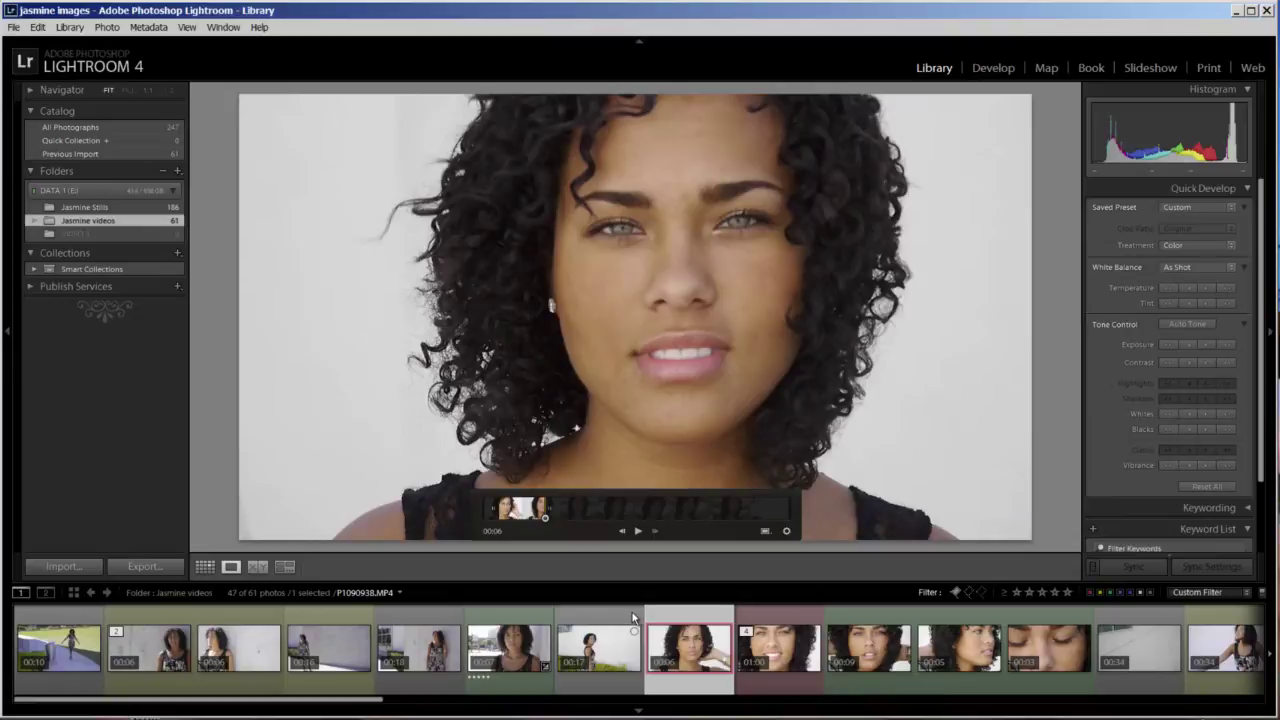
# Create a virtual copy of the trimmed P1090953.MP4 clip and select the first clip of the two-item stack
pyautogui.press('space')
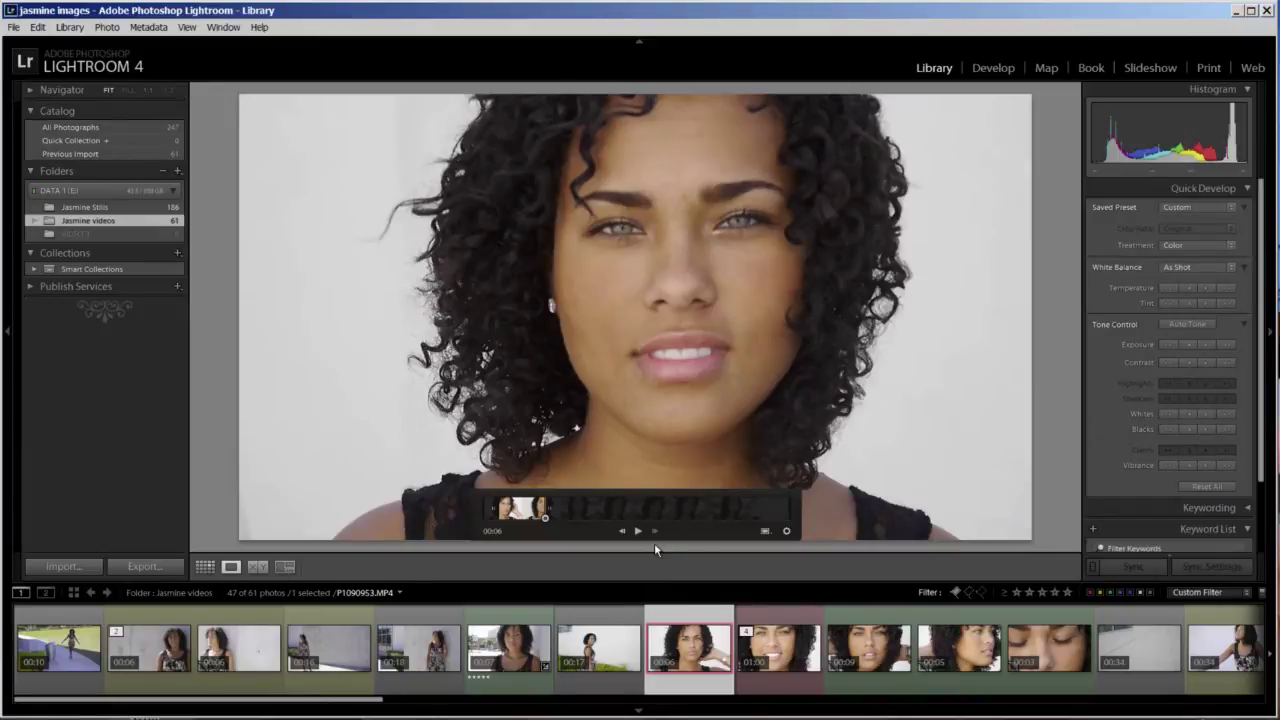
pyautogui.hotkey('ctrl', "'")
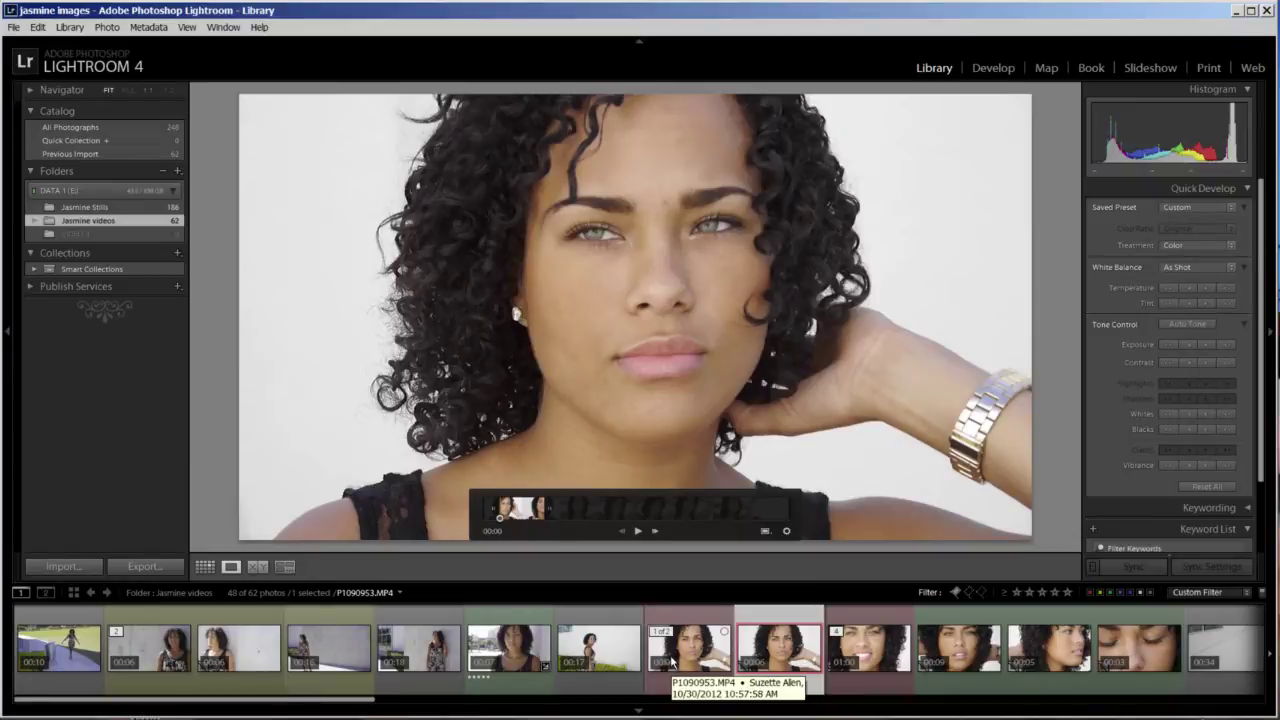
pyautogui.press('6')
pyautogui.click(700, 617)
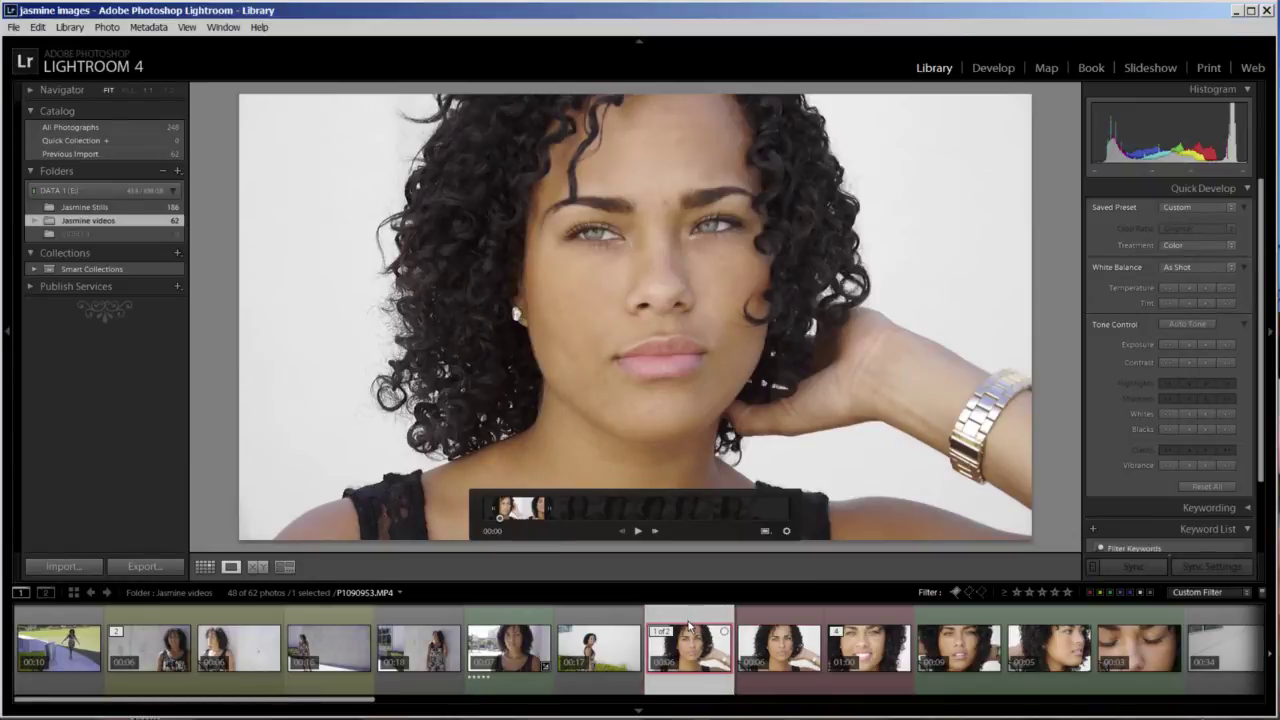
# Assign the Green label to the original P1090953.MP4 clip and change its virtual copy's trim to run from 00:06 to the footage's end
pyautogui.press('8')
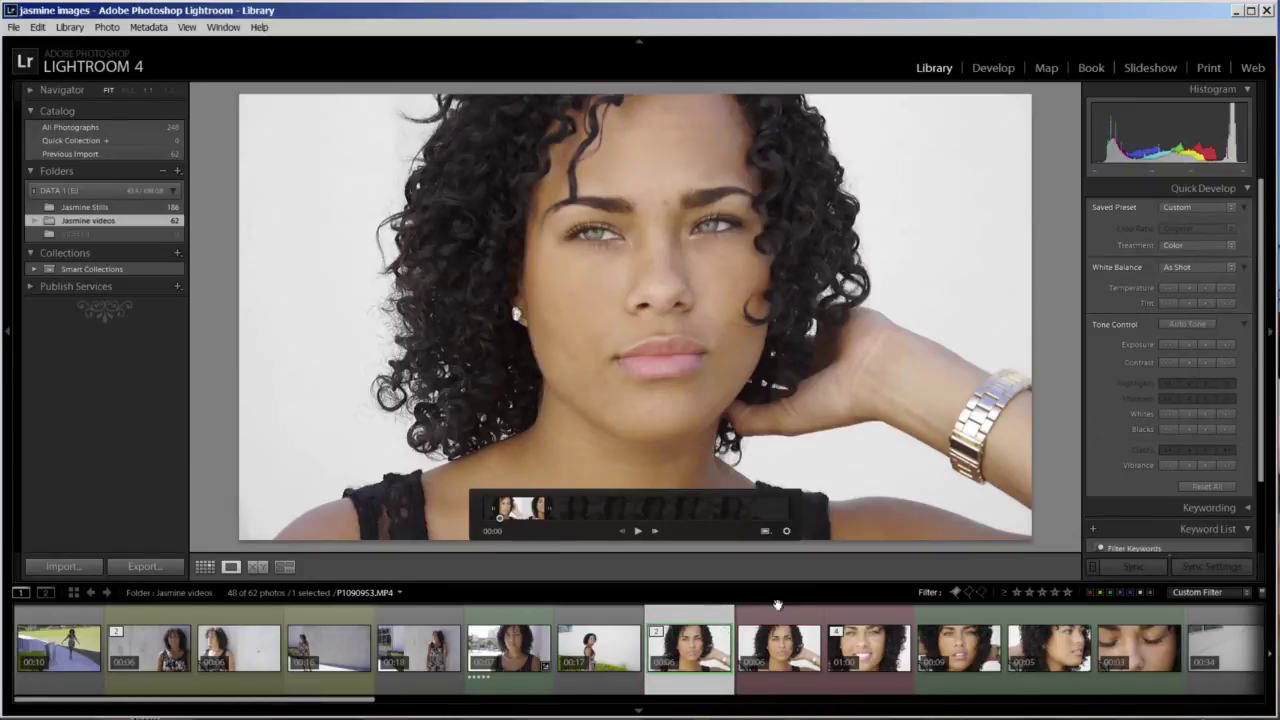
pyautogui.click(781, 632)
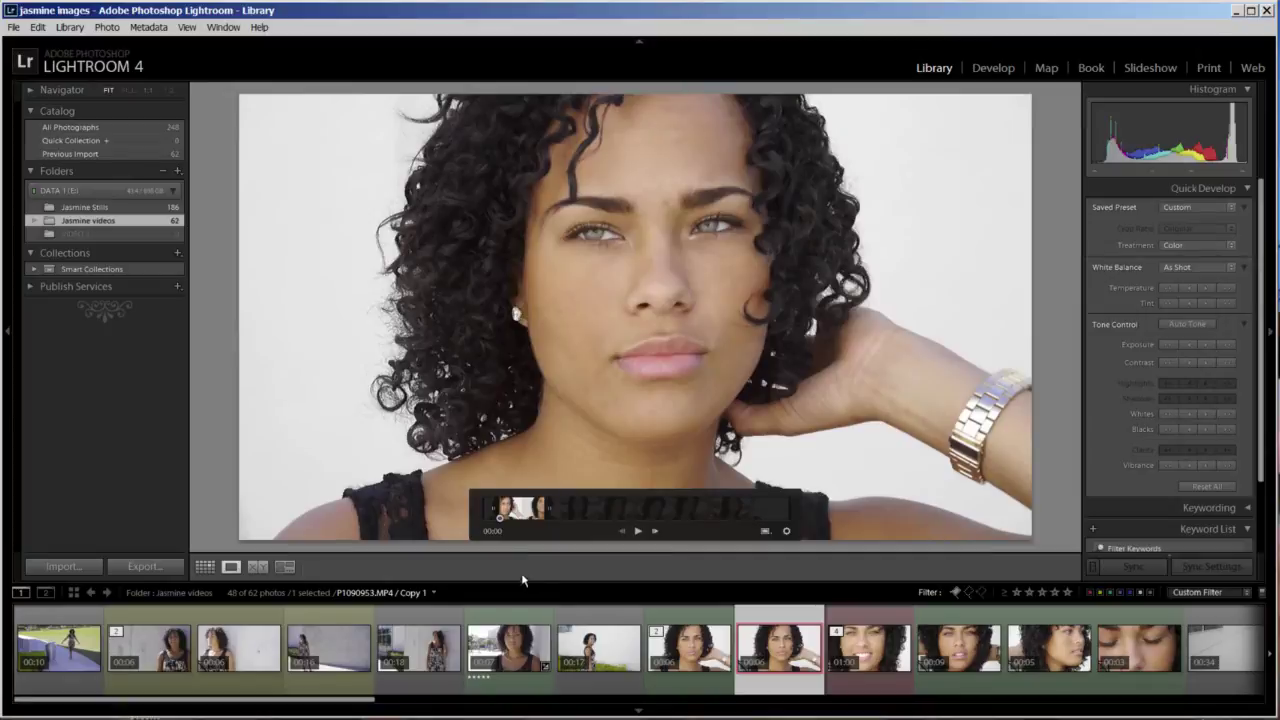
pyautogui.moveTo(499, 522); pyautogui.dragTo(547, 540)
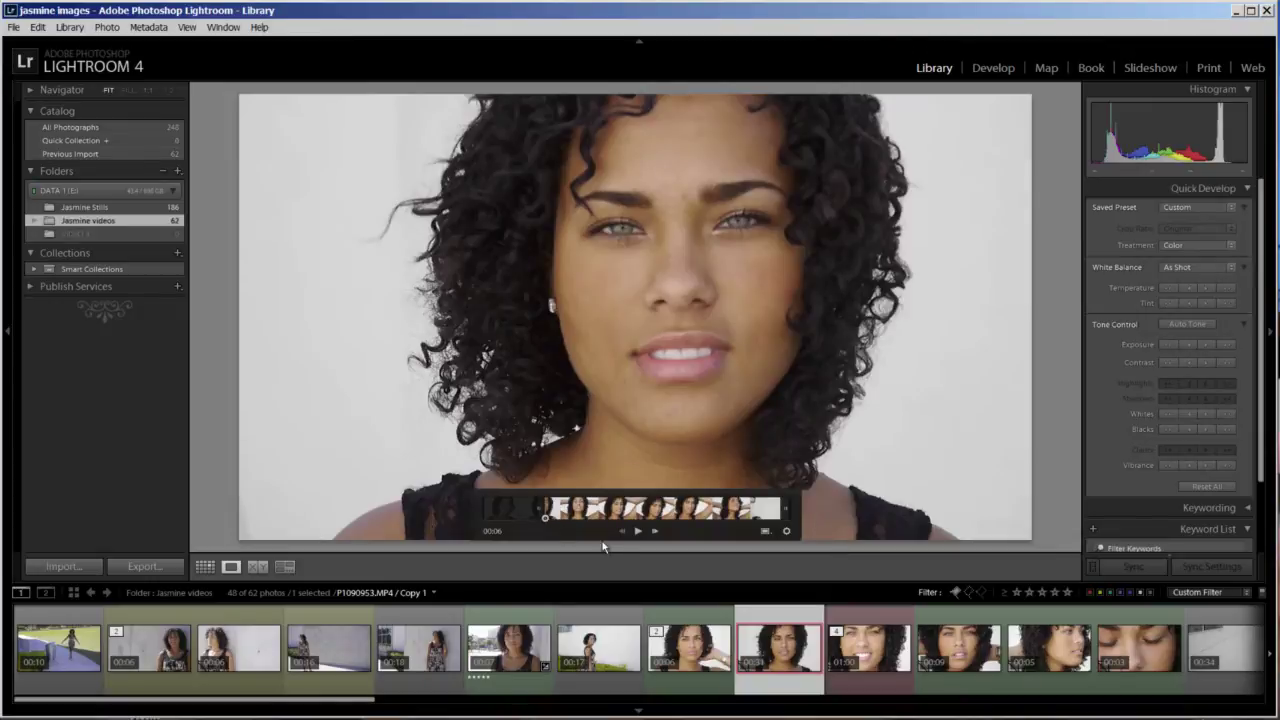
# Review the virtual copy's footage around 00:30, trim it to the three-second segment ending at 00:34 and label it Green
pyautogui.moveTo(548, 520); pyautogui.dragTo(726, 561)
pyautogui.press('space')
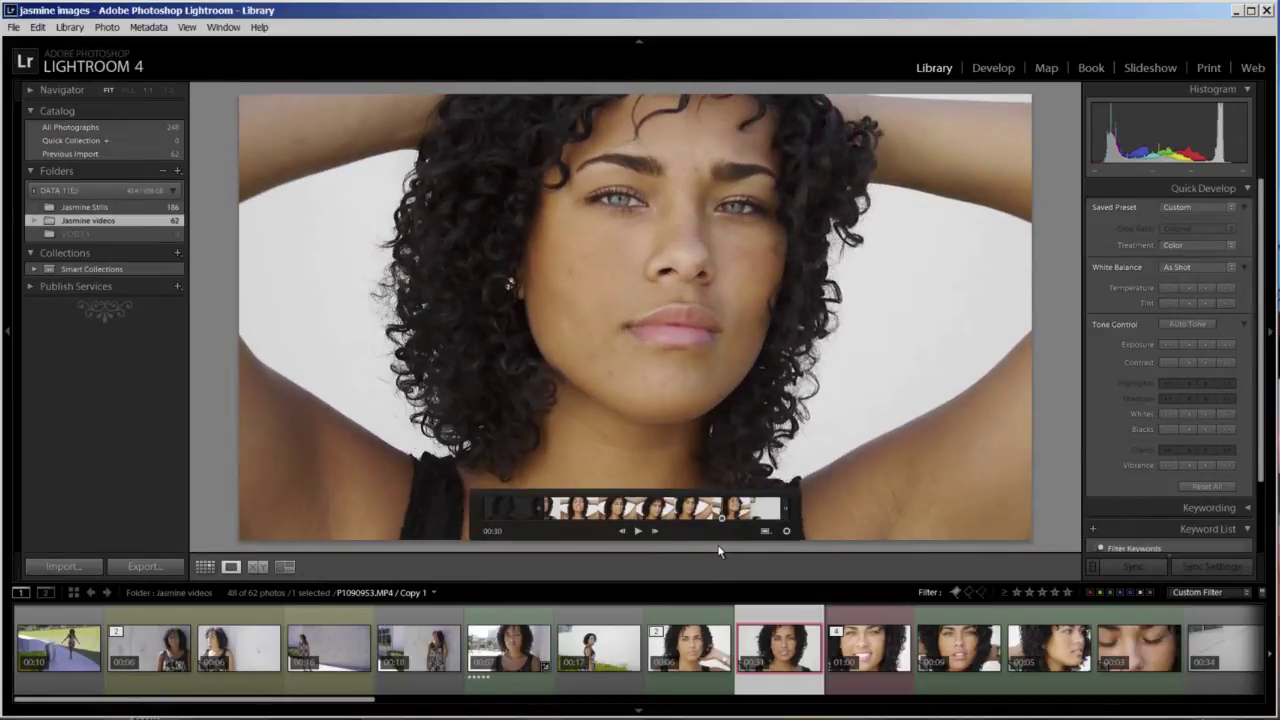
pyautogui.press('space')
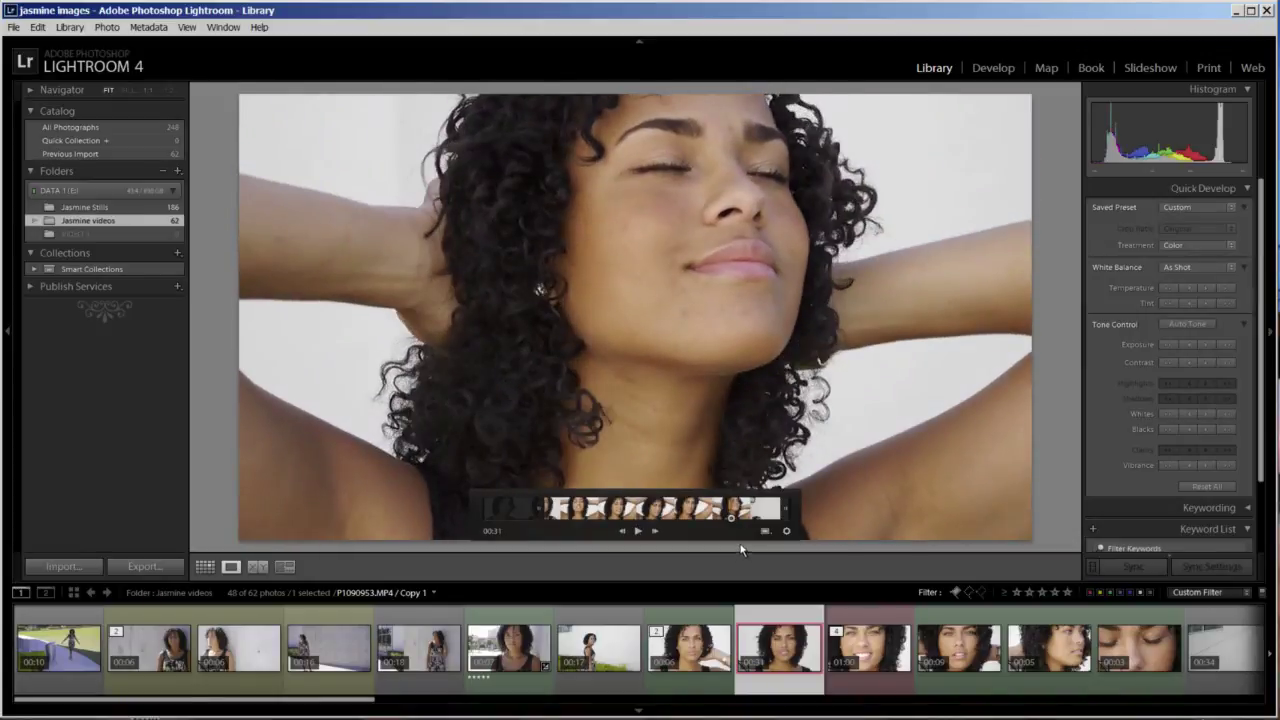
pyautogui.click(730, 524)
pyautogui.moveTo(730, 524); pyautogui.dragTo(725, 519)
pyautogui.moveTo(547, 512); pyautogui.dragTo(722, 520)
pyautogui.press('space')
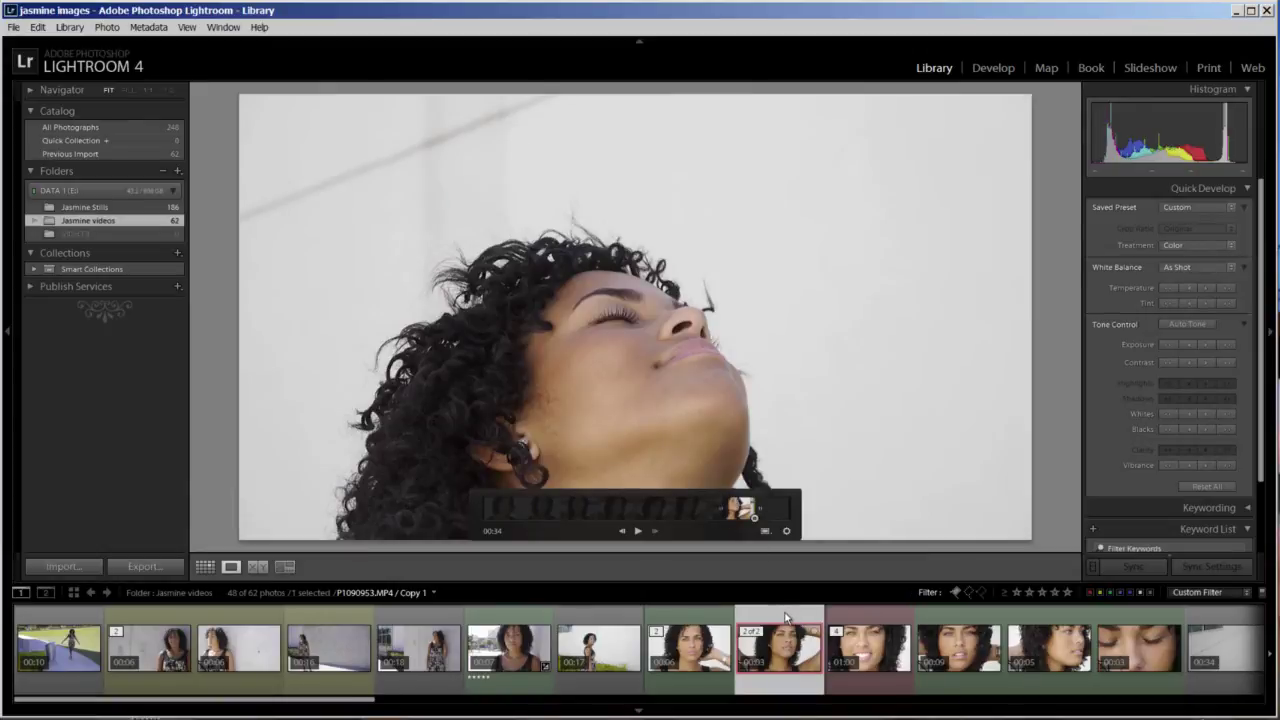
pyautogui.press('8')
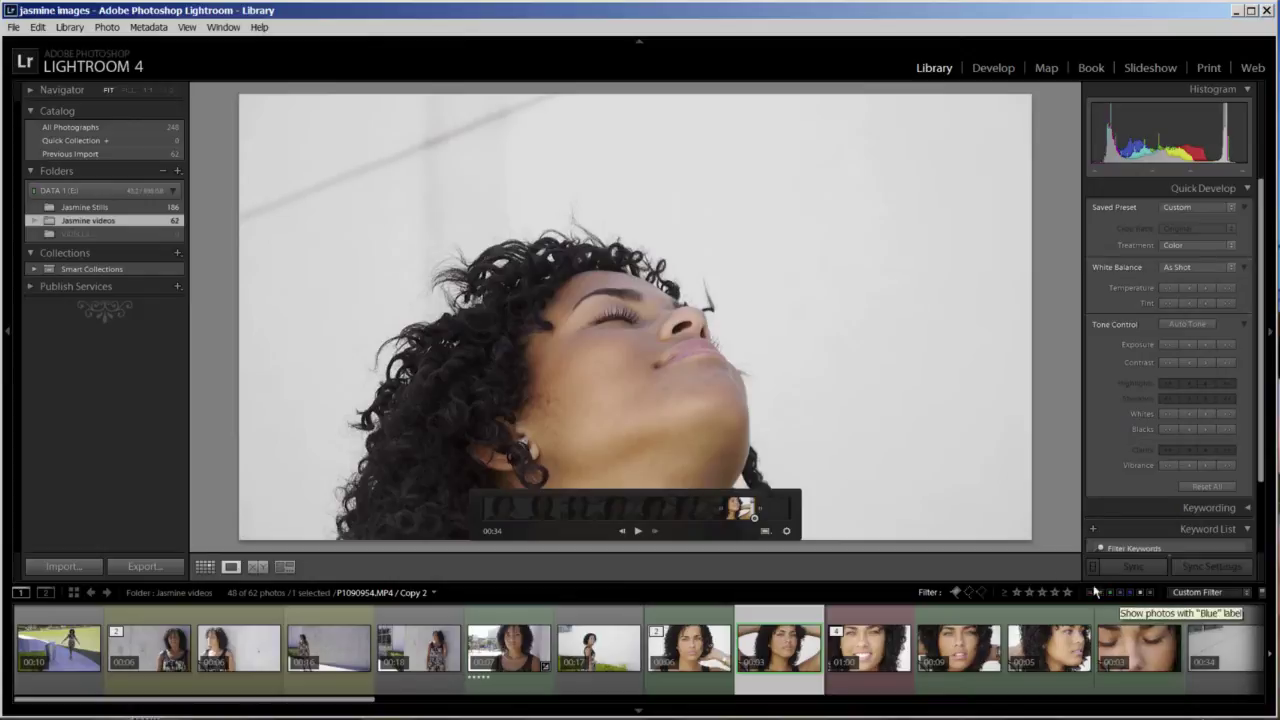
# Show the clips in the grid, filter them to the Green label and select all of them
pyautogui.click(204, 566)
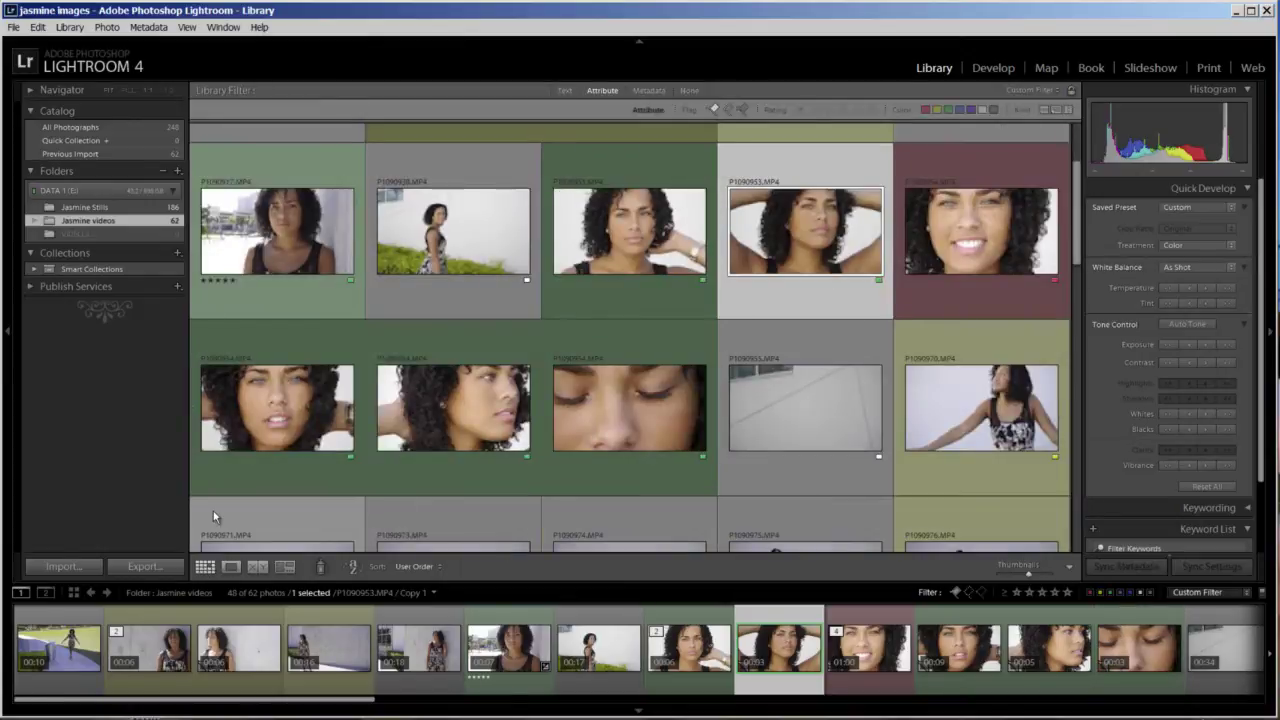
pyautogui.moveTo(1078, 252); pyautogui.dragTo(1069, 228)
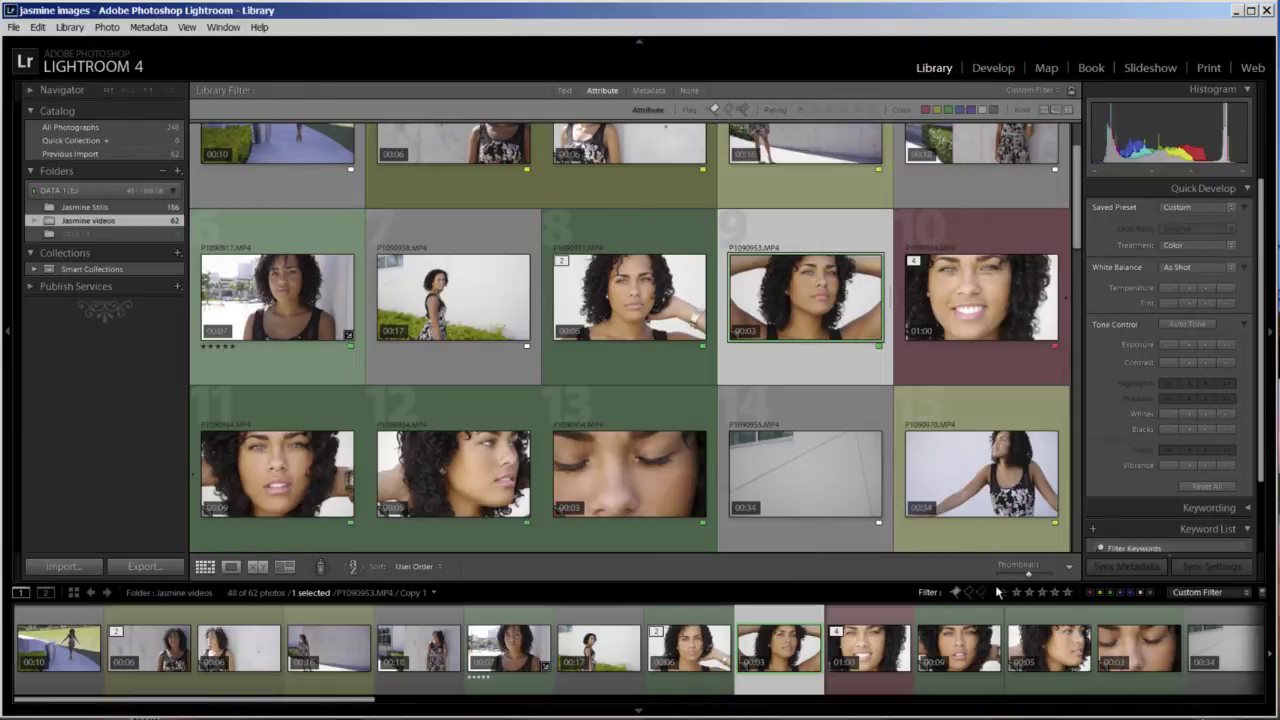
pyautogui.click(1110, 593)
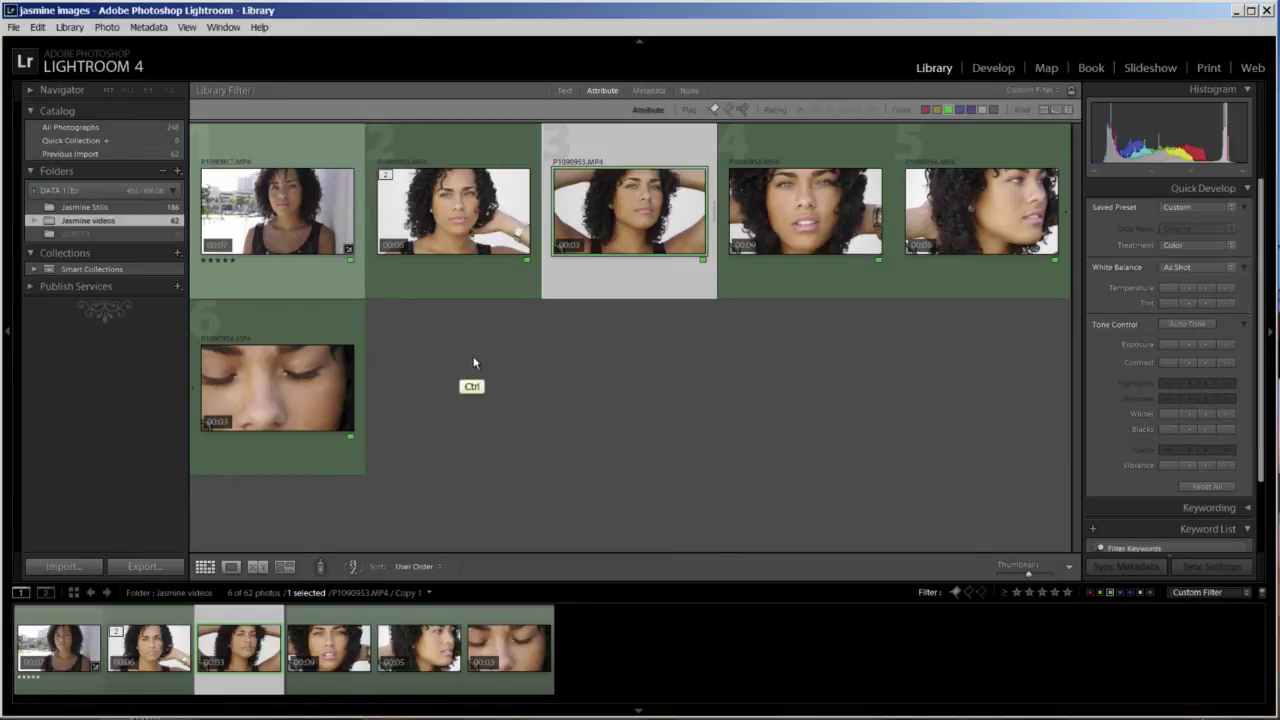
pyautogui.hotkey('ctrl', 'a')
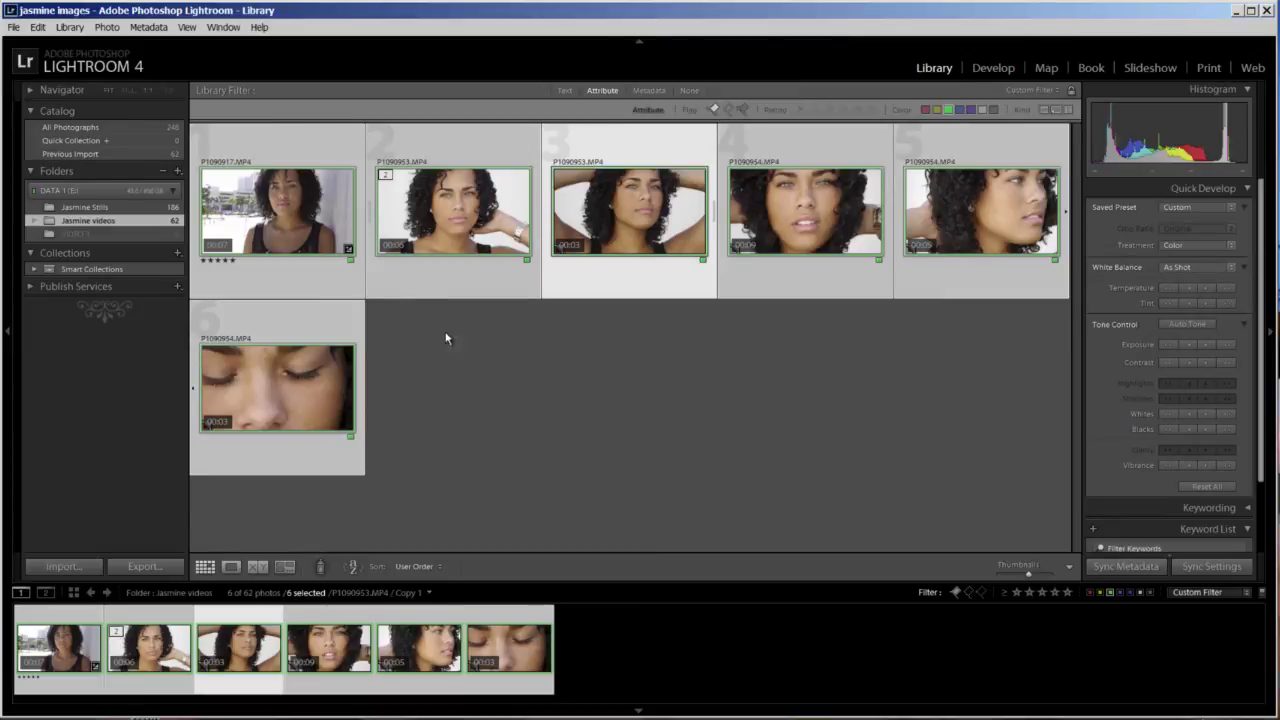
# Open the export settings for the selected clips and name the destination subfolder Video Trims
pyautogui.click(14, 27)
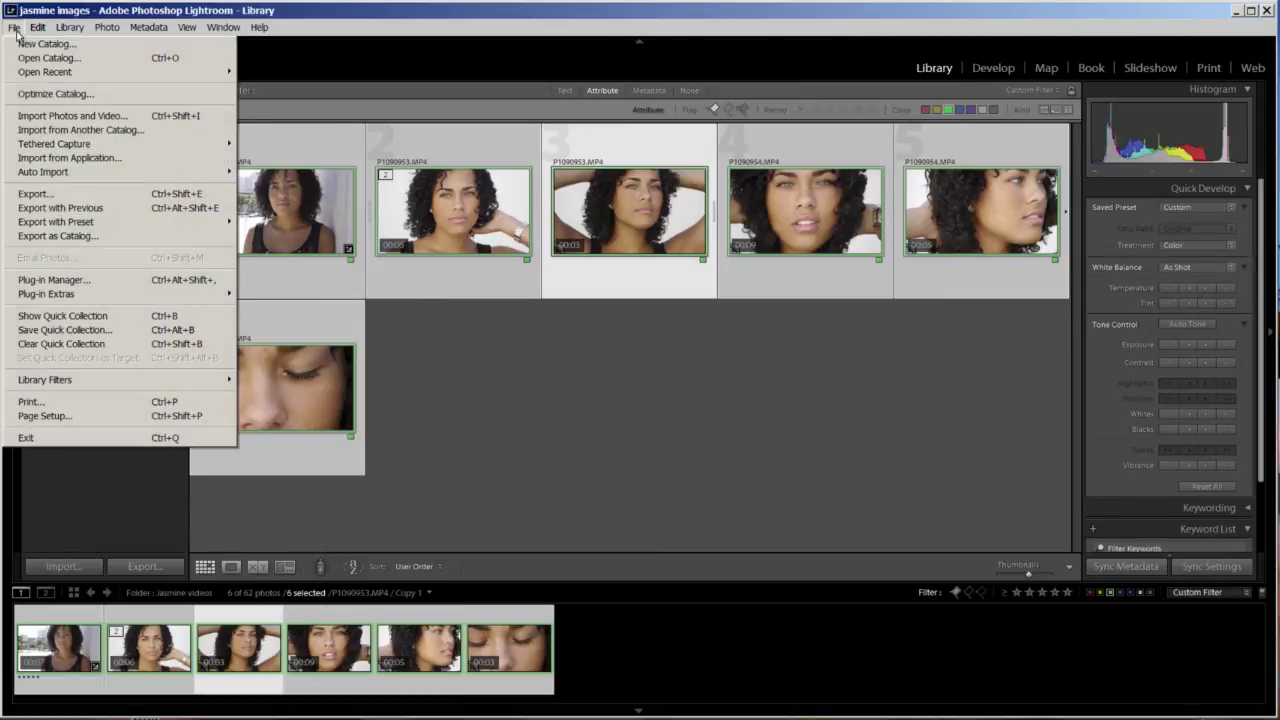
pyautogui.click(34, 194)
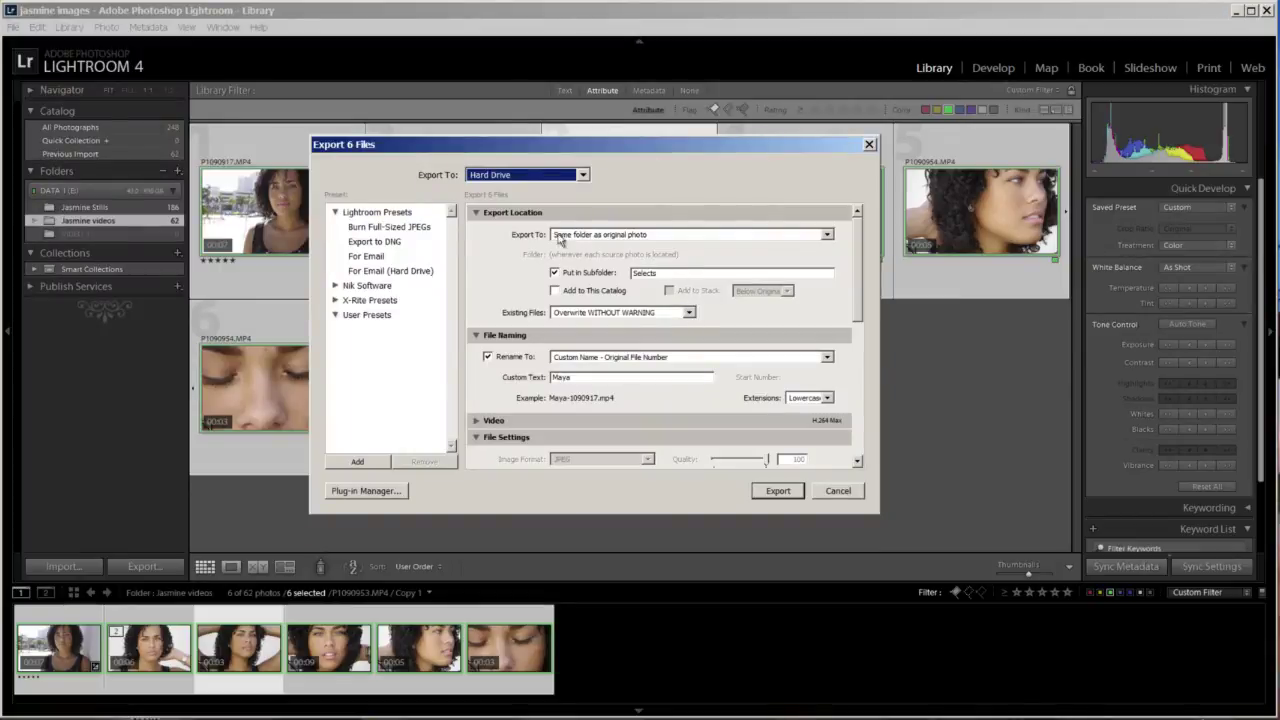
pyautogui.doubleClick(665, 276)
pyautogui.write('Video Trims')
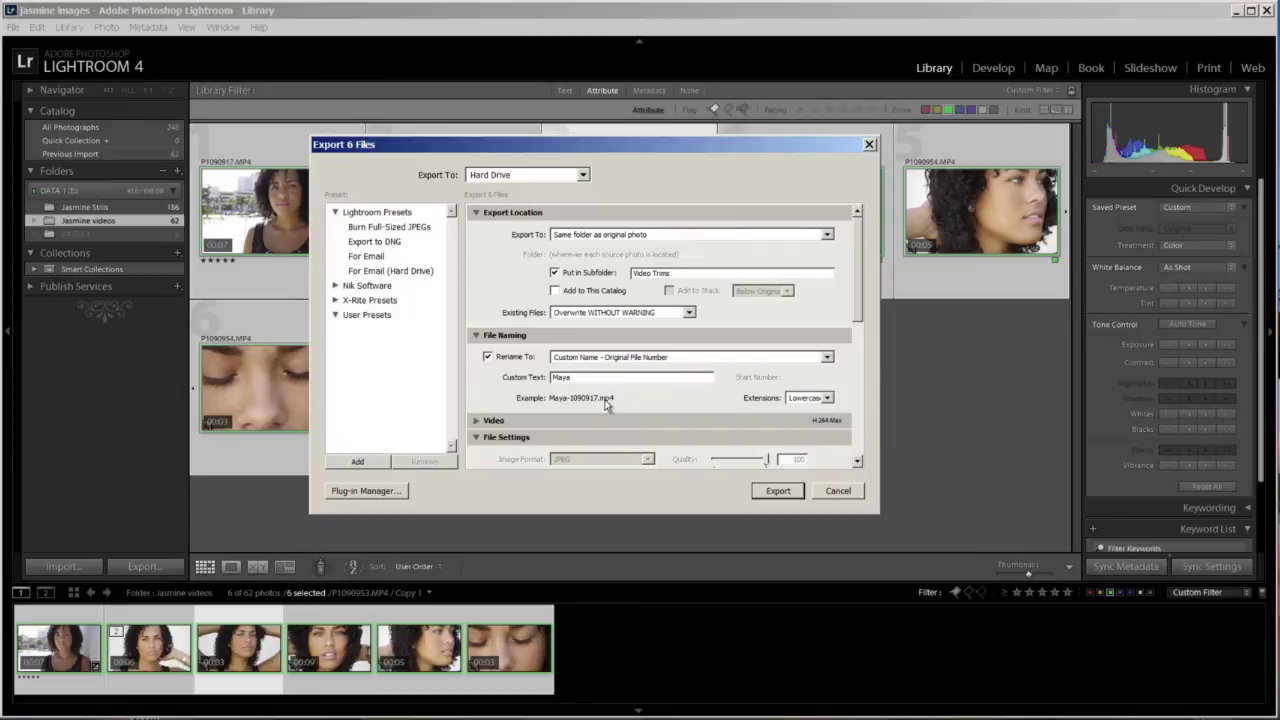
# Set the export's custom name text to Jasmine and check the naming templates, keeping Custom Name - Original File Number
pyautogui.doubleClick(560, 377)
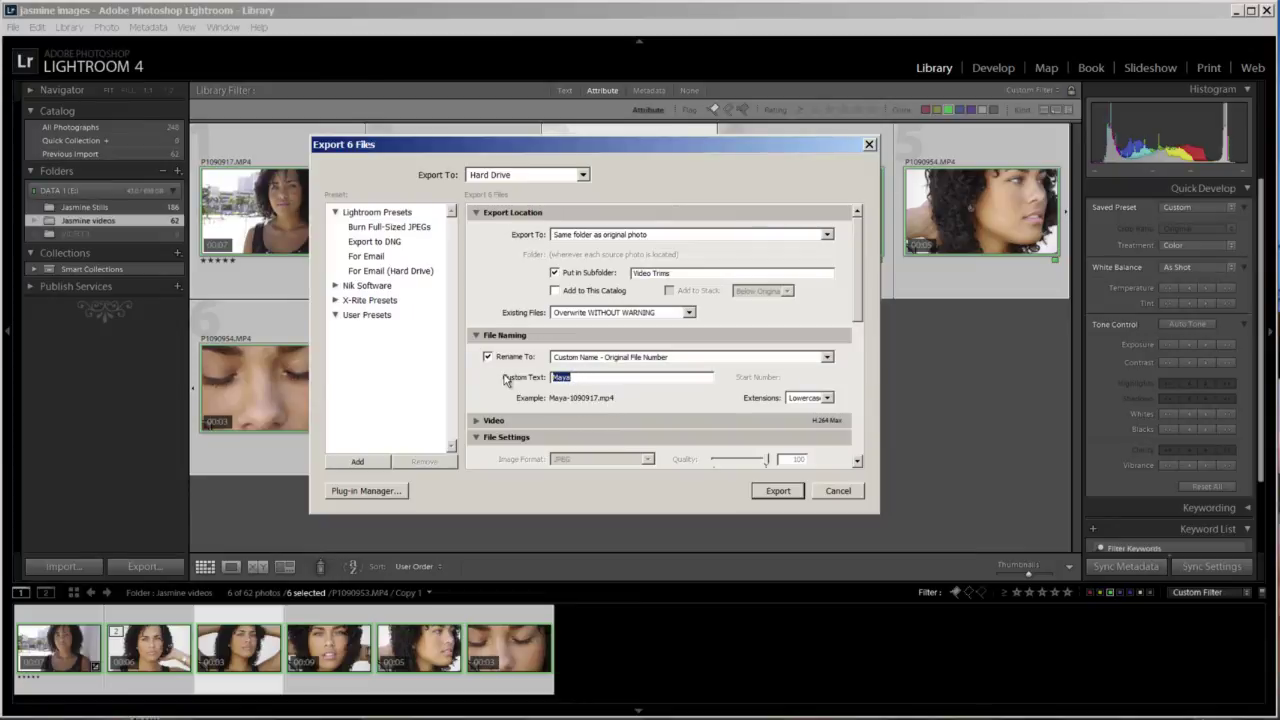
pyautogui.write('Jasmine')
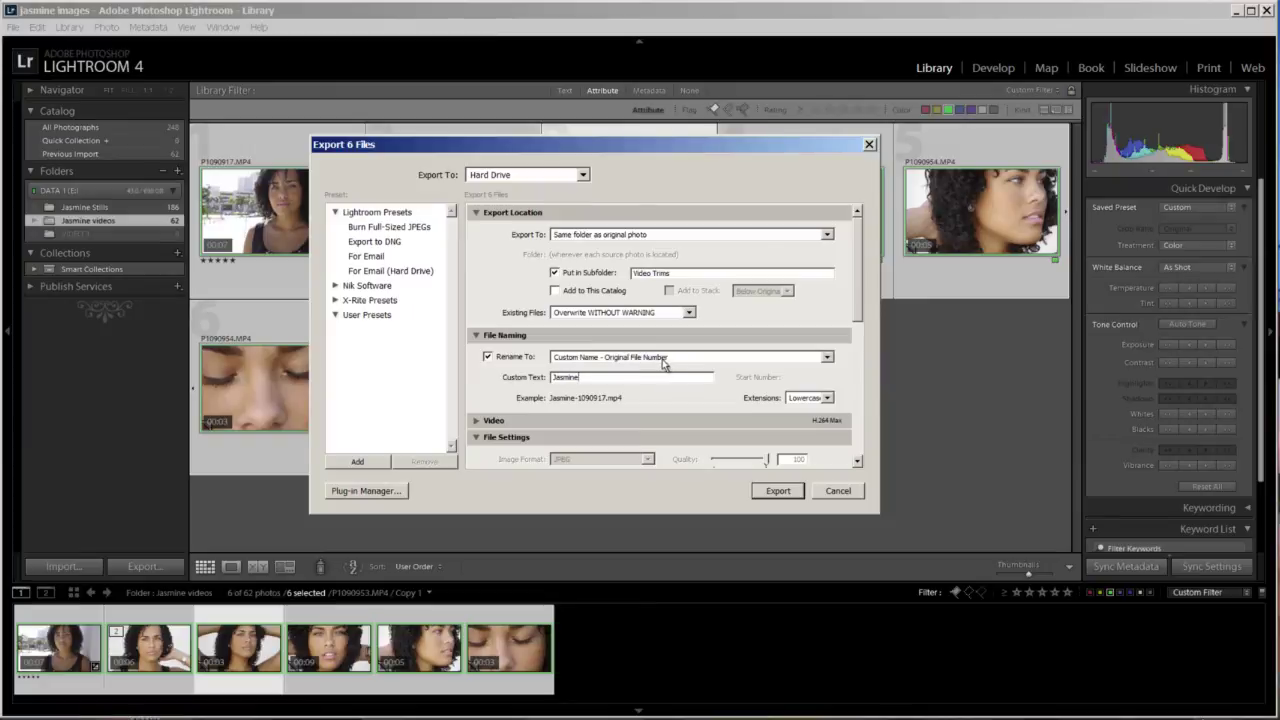
pyautogui.click(826, 357)
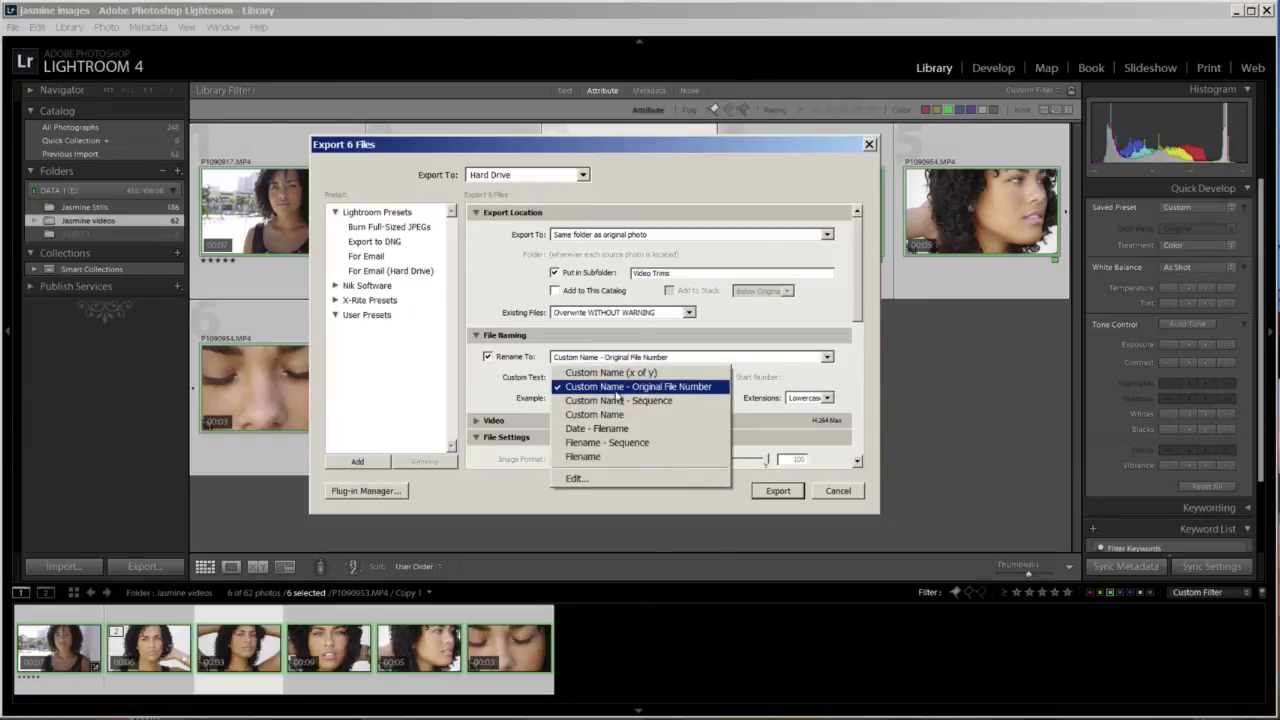
pyautogui.click(786, 371)
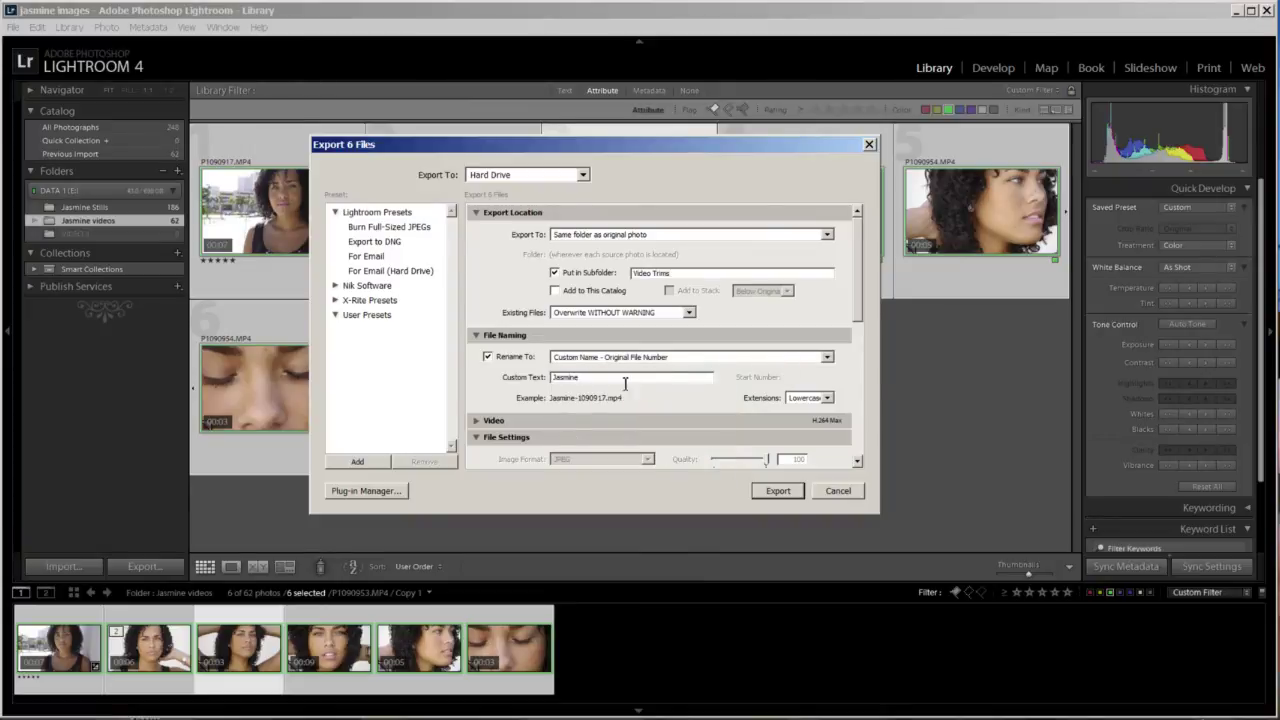
# Check the export's video format and quality settings, keeping H.264 and Max, and export the selected clips
pyautogui.click(477, 422)
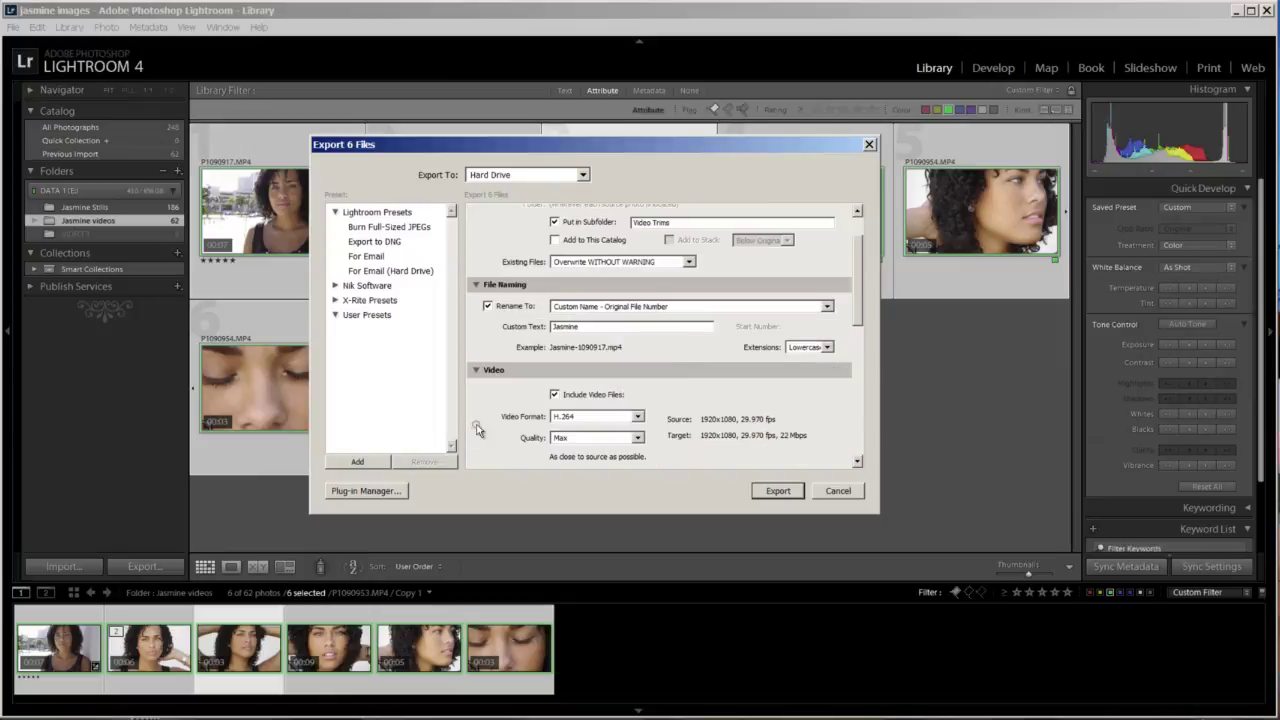
pyautogui.scroll(-2, 857, 272)
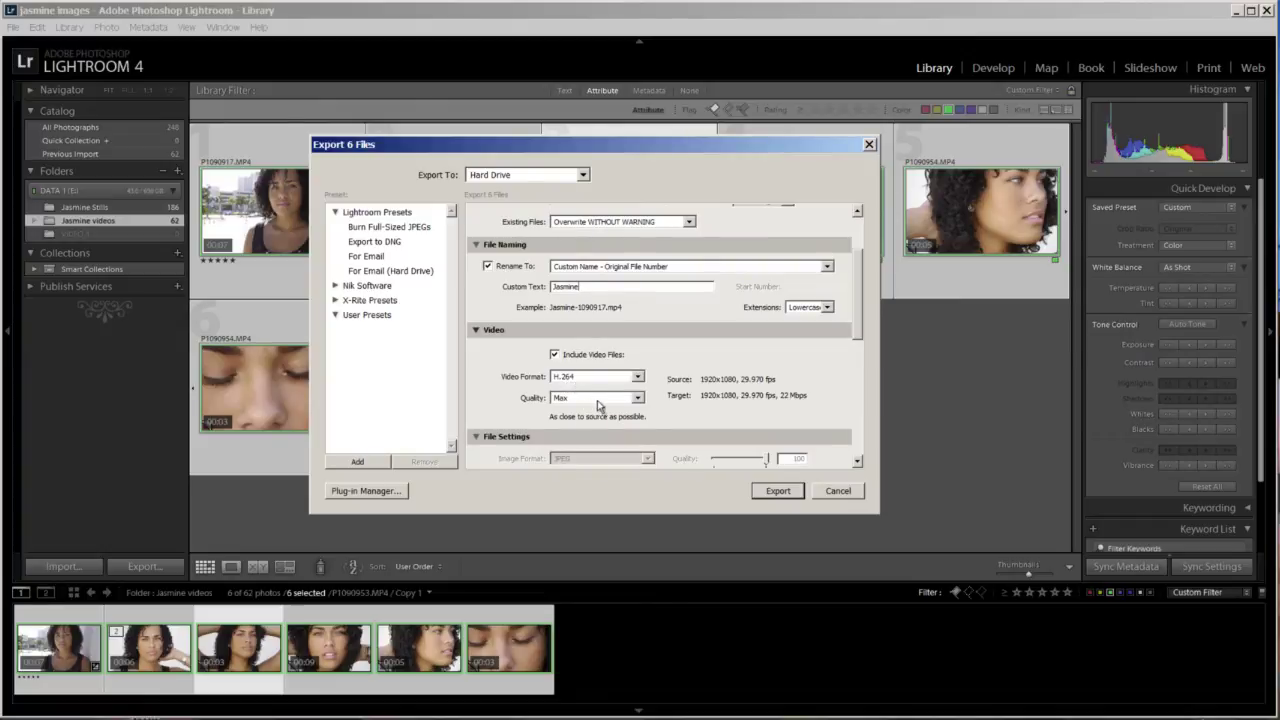
pyautogui.click(779, 491)
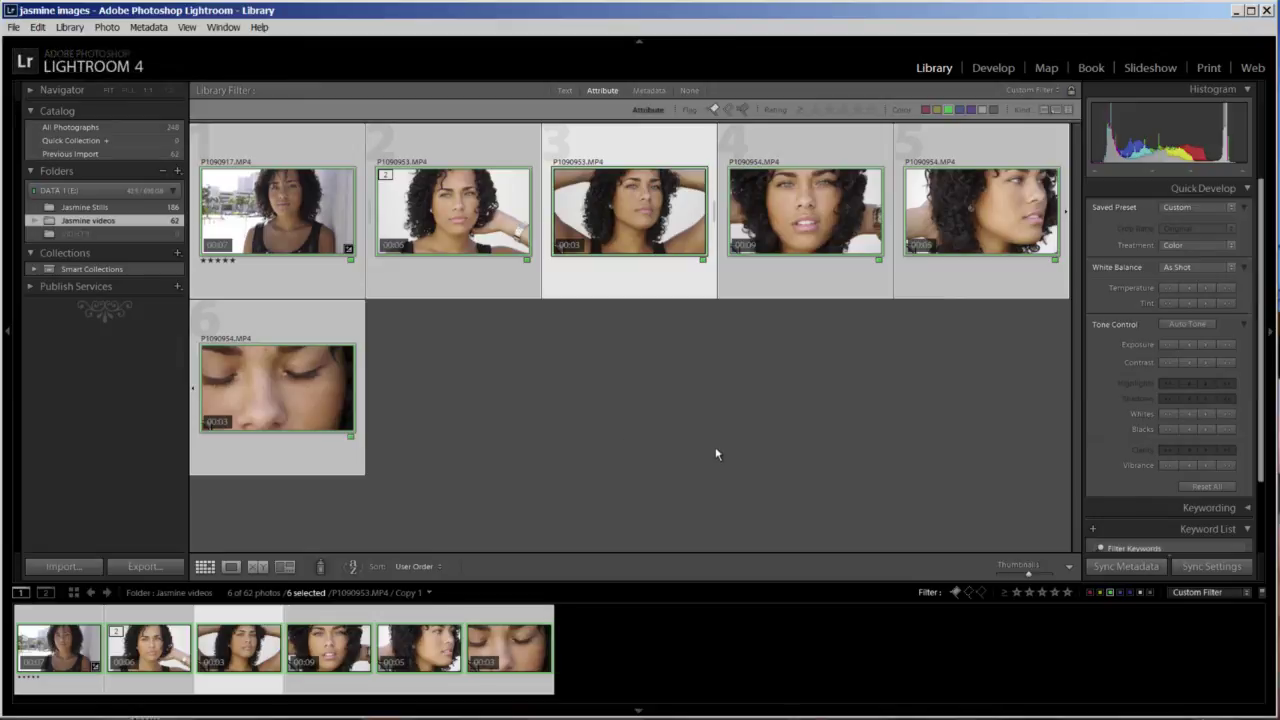
# Open the Jasmine Stills folder and turn the library filters off to show all its photos
pyautogui.click(130, 207)
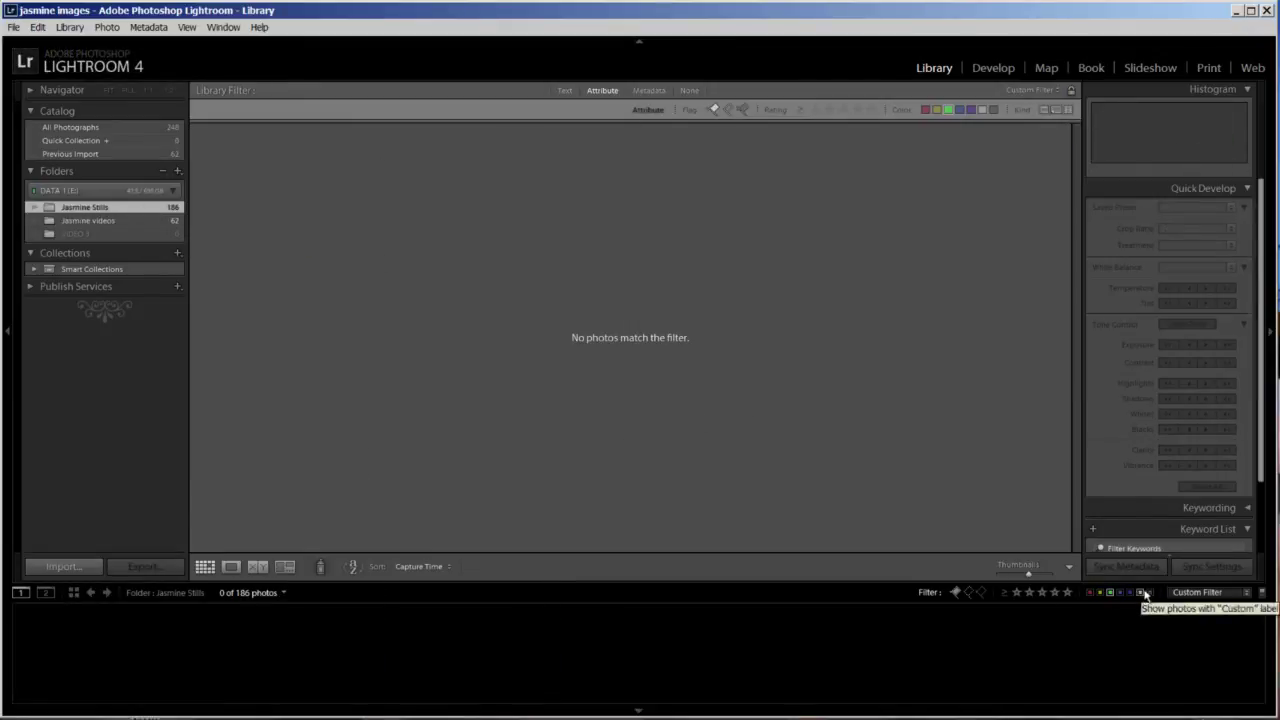
pyautogui.click(1200, 592)
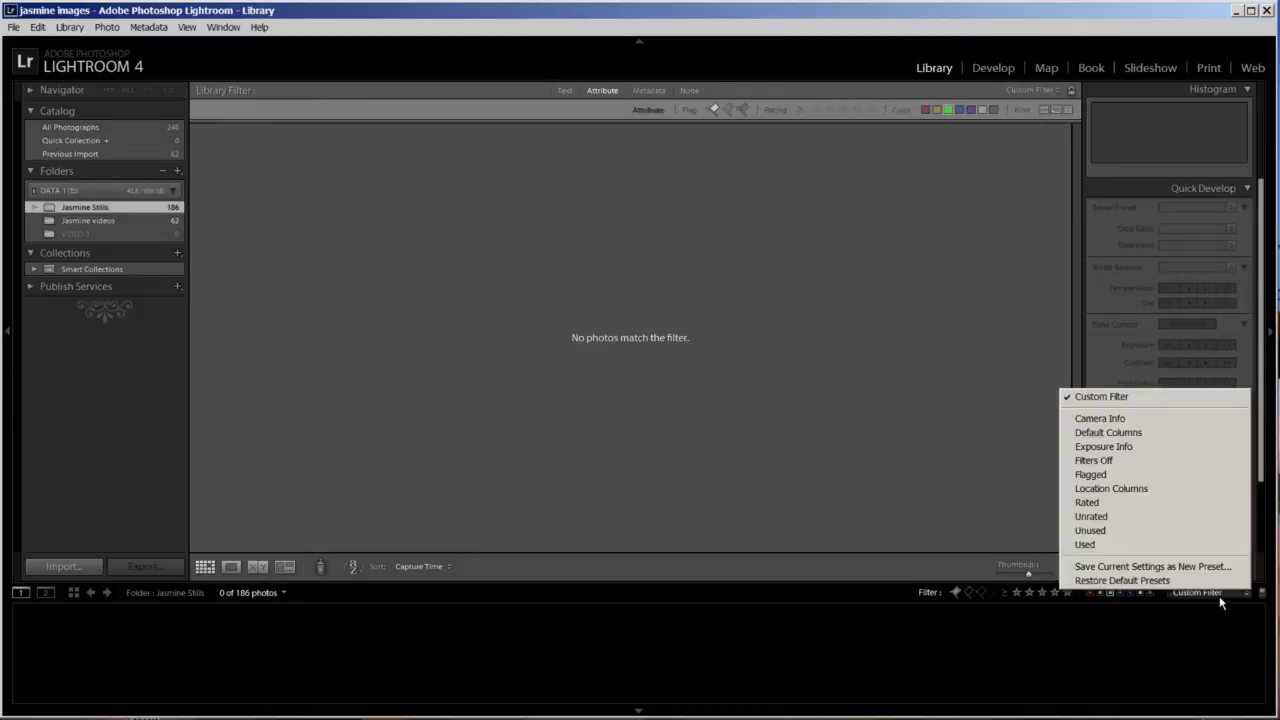
pyautogui.click(1160, 461)
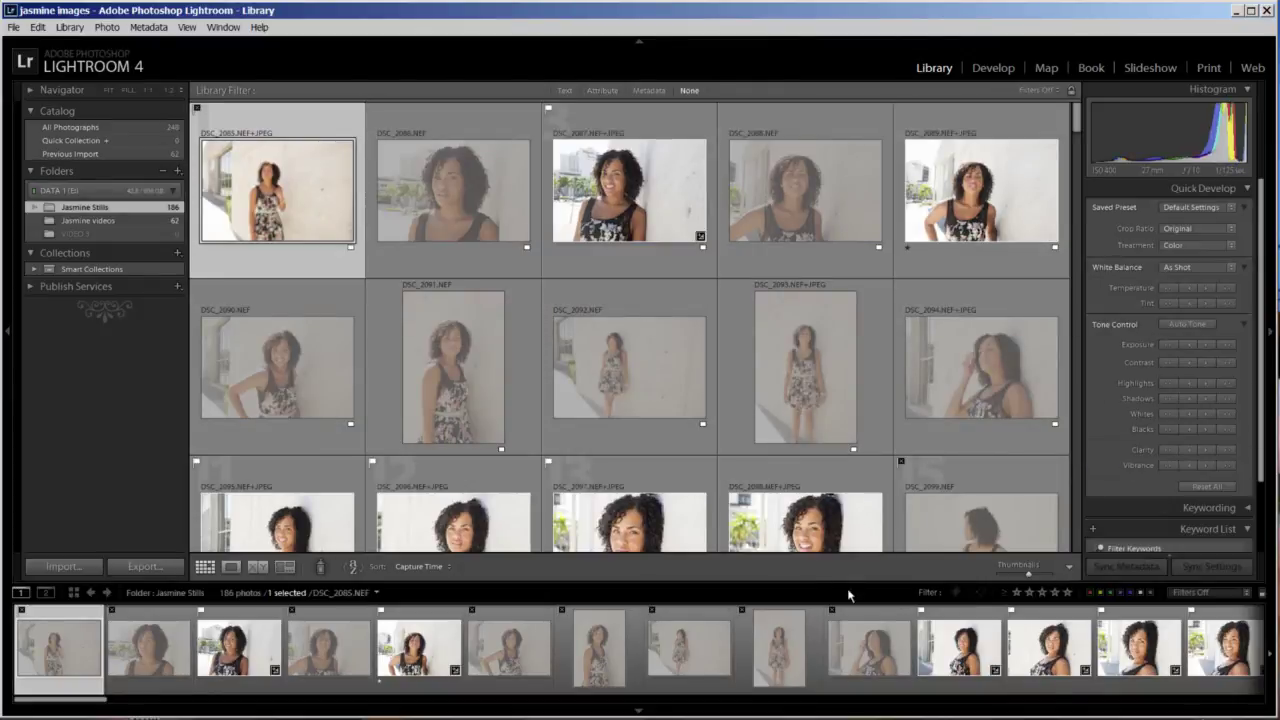
pyautogui.moveTo(1023, 577); pyautogui.dragTo(1012, 578)
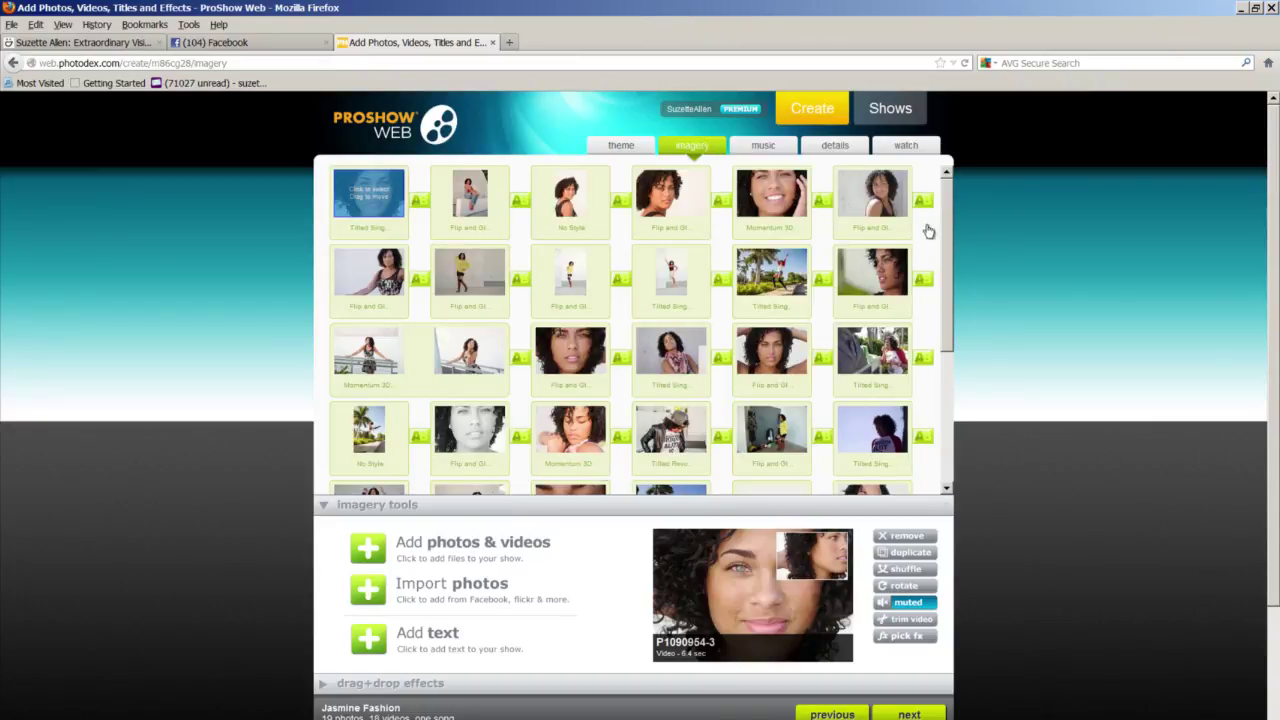
# Switch to ProShow Web and look over the photos and videos in the Jasmine Fashion show
pyautogui.moveTo(946, 230)
pyautogui.mouseDown()
pyautogui.moveTo(950, 374)
pyautogui.moveTo(940, 226)
pyautogui.mouseUp()
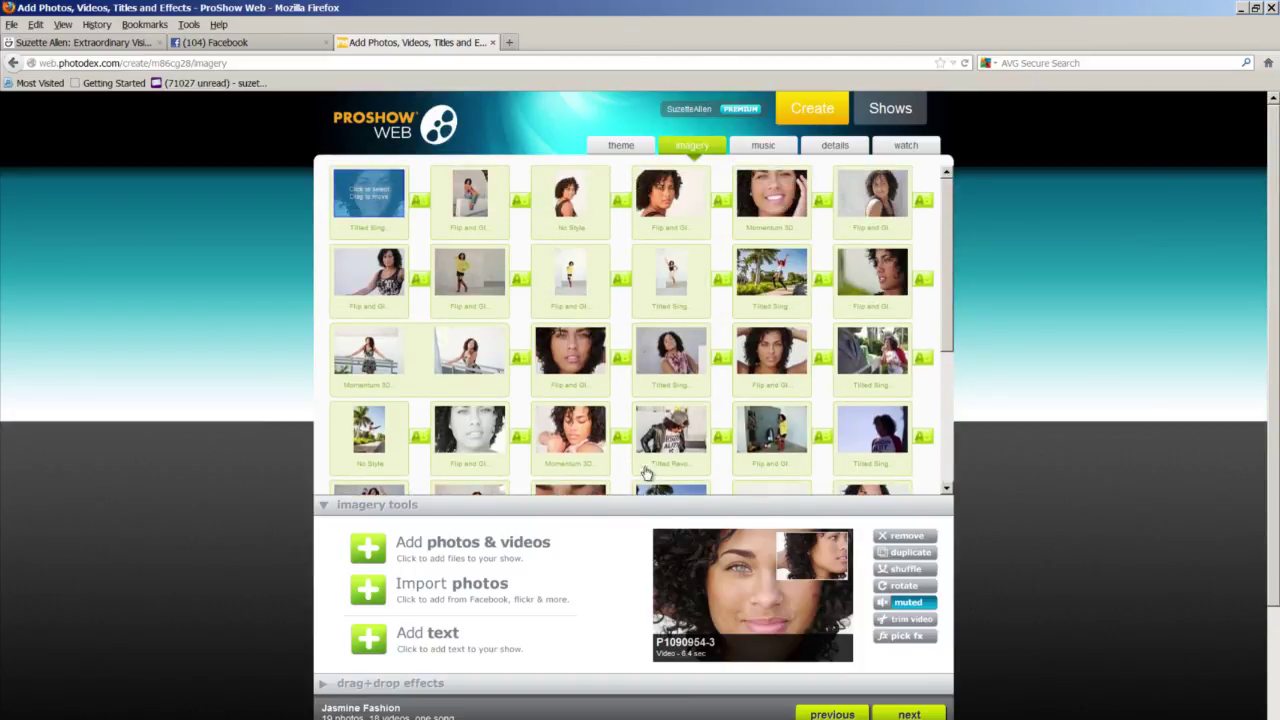